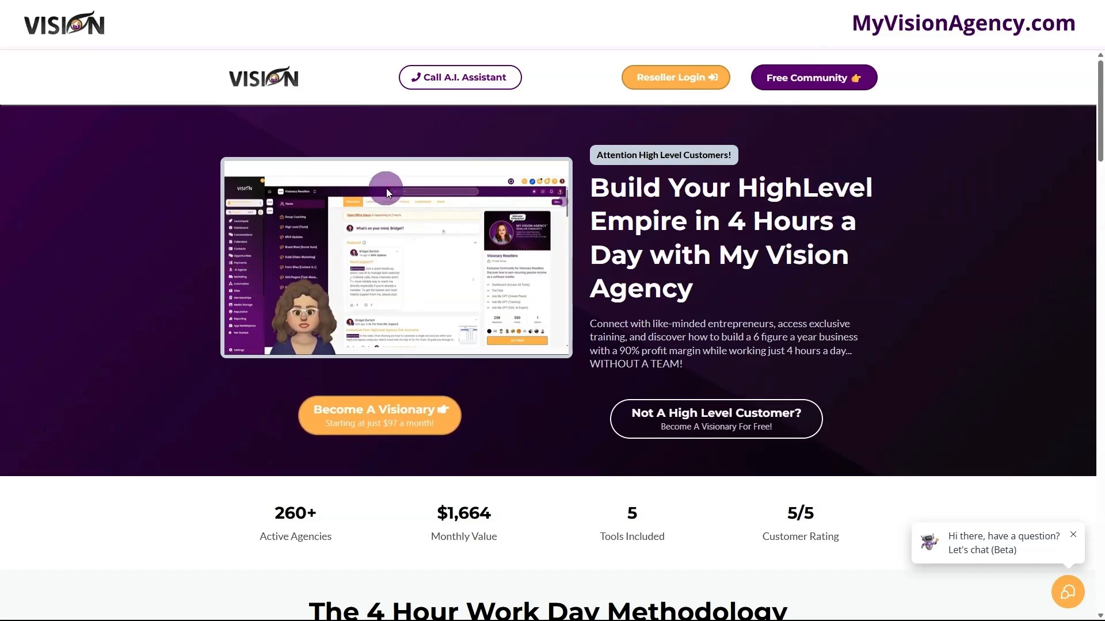
- Open the General Info folder of the contact custom fields in the account settings
mouse_move(387, 188)
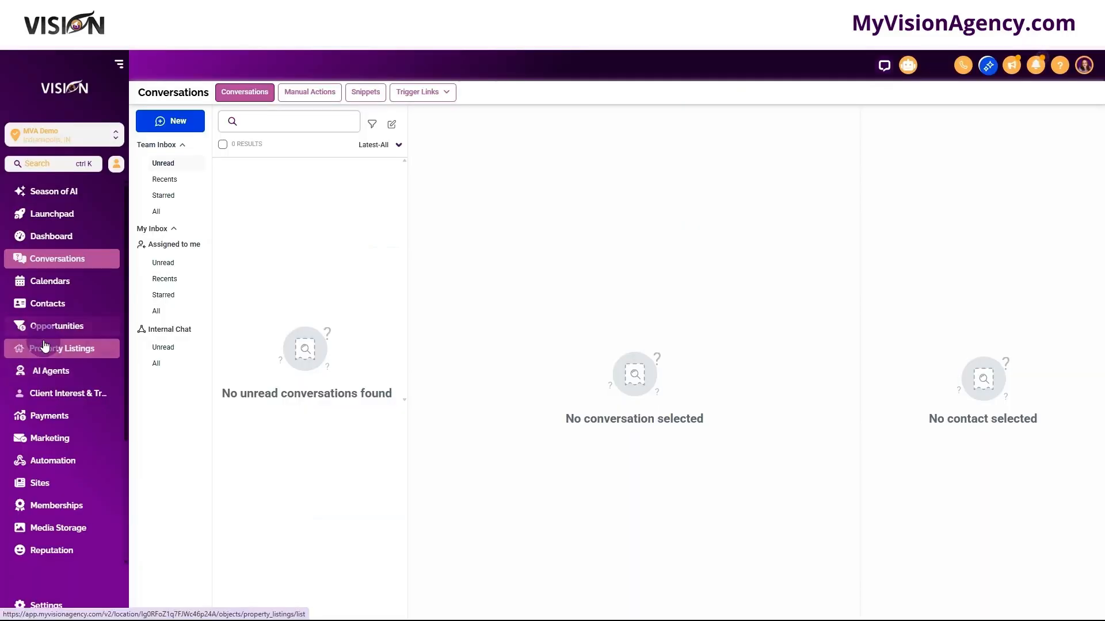
left_click(77, 400)
left_click(54, 604)
left_click(100, 534)
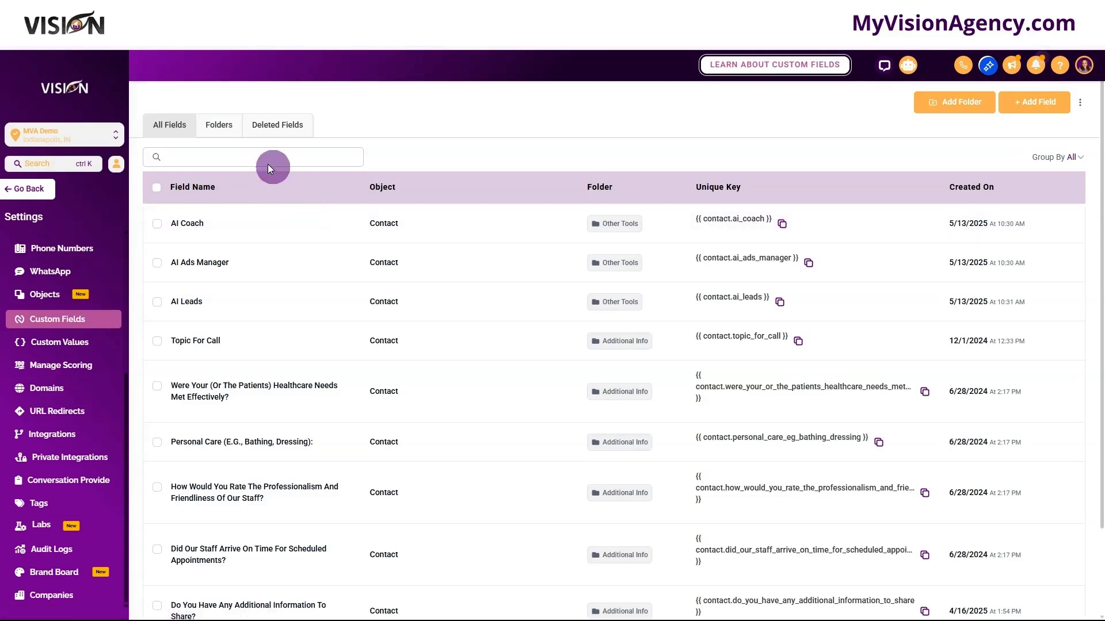
left_click(217, 131)
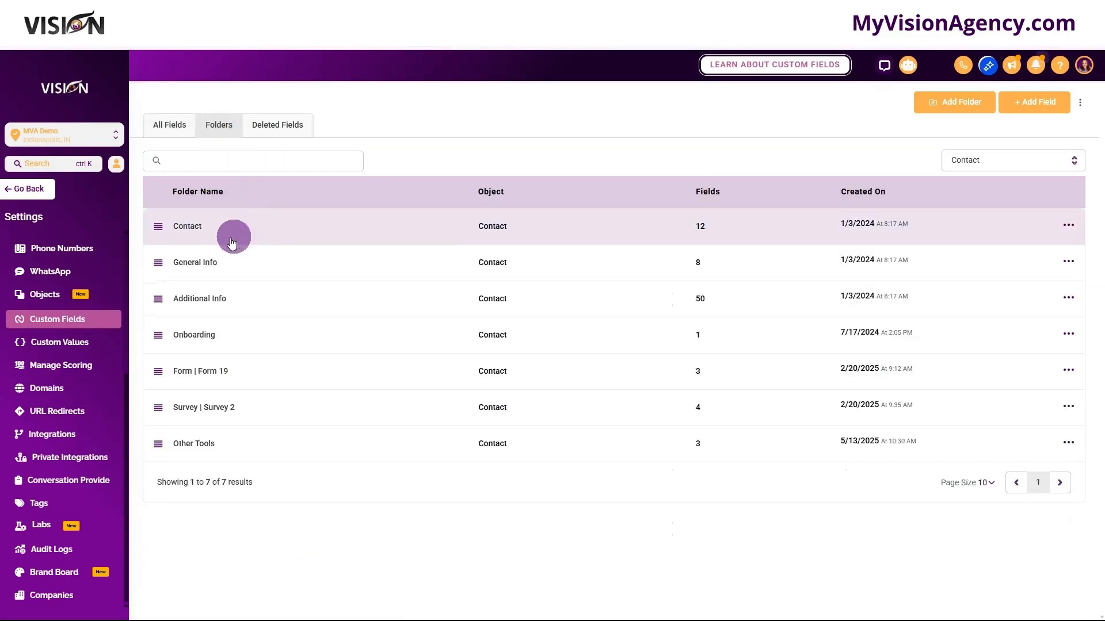
left_click(195, 263)
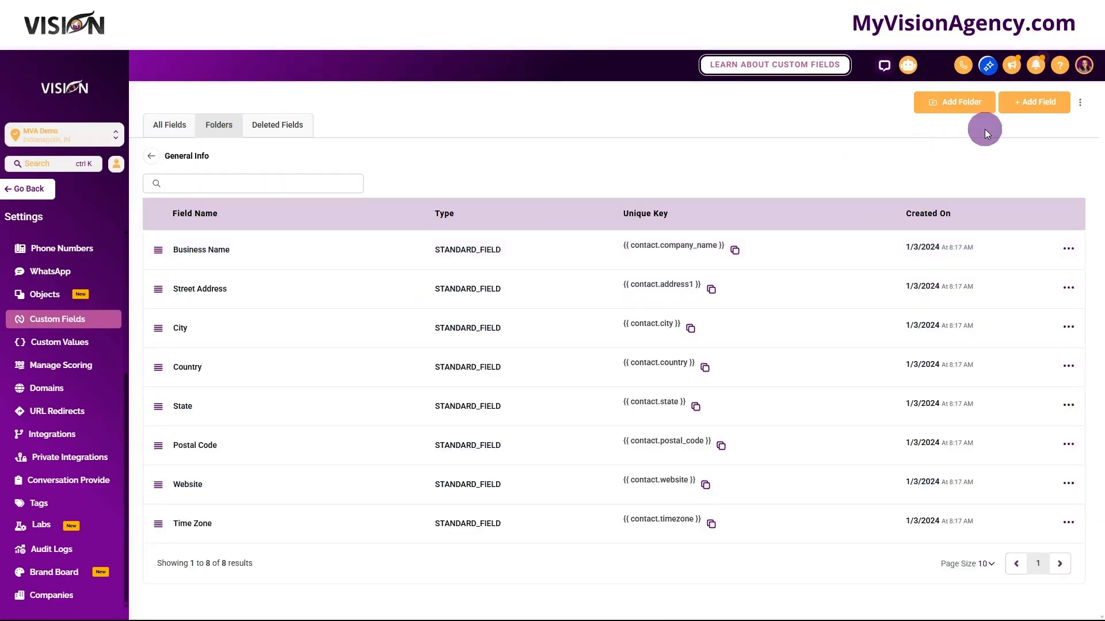
- Create a Date Picker custom field named "Next renewal date" for contacts in the General Info group
left_click(1034, 102)
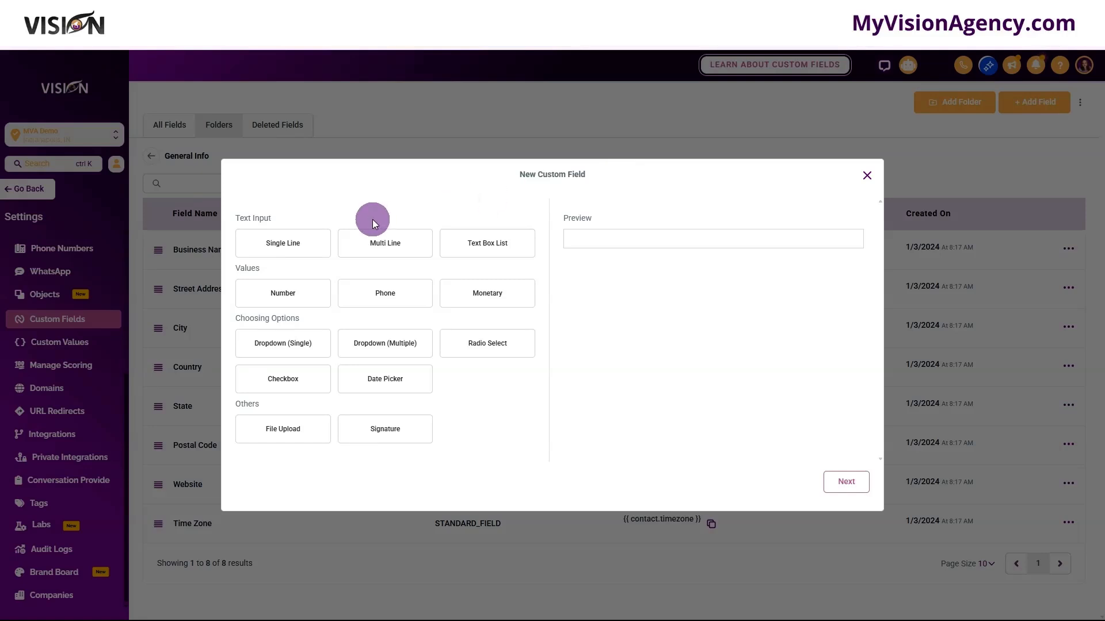
left_click(393, 380)
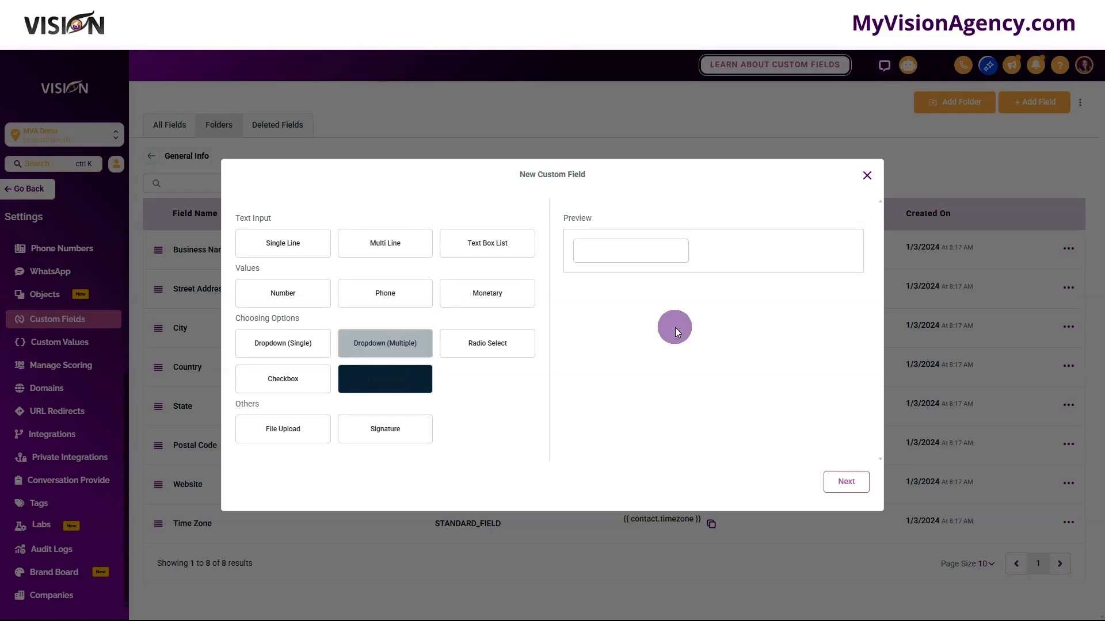
left_click(848, 489)
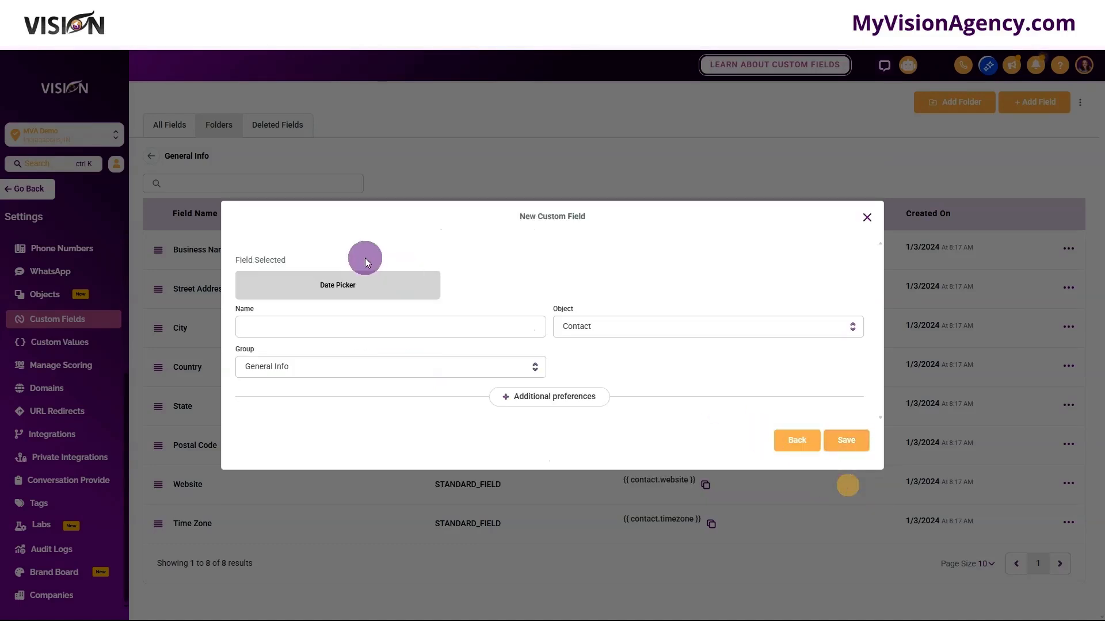
left_click(363, 326)
type("Nex")
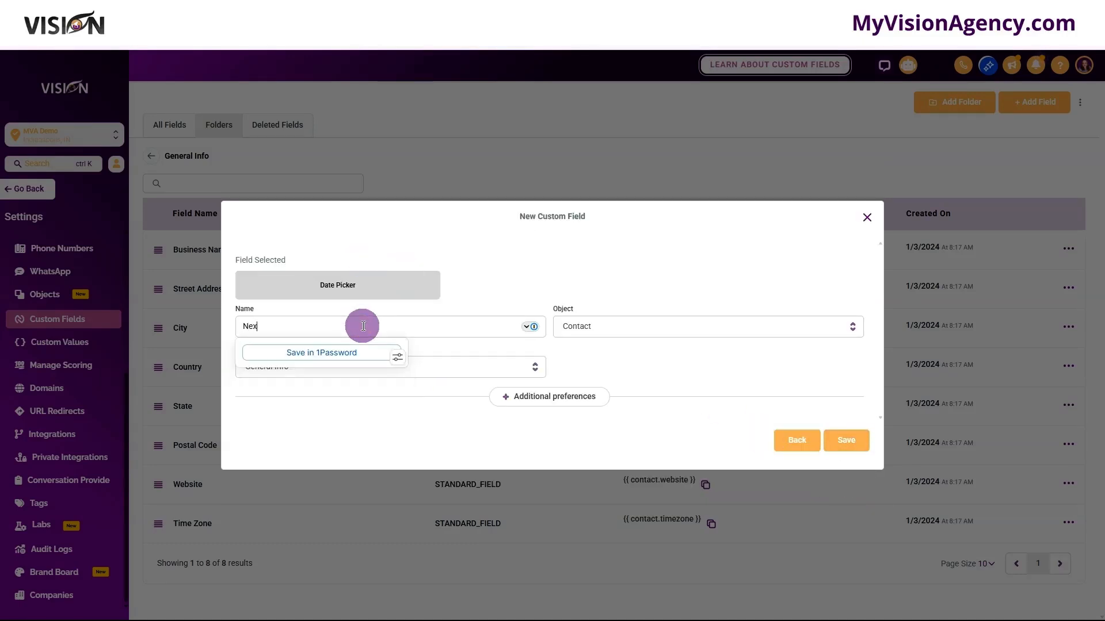
type("t renewal Date")
left_click(846, 440)
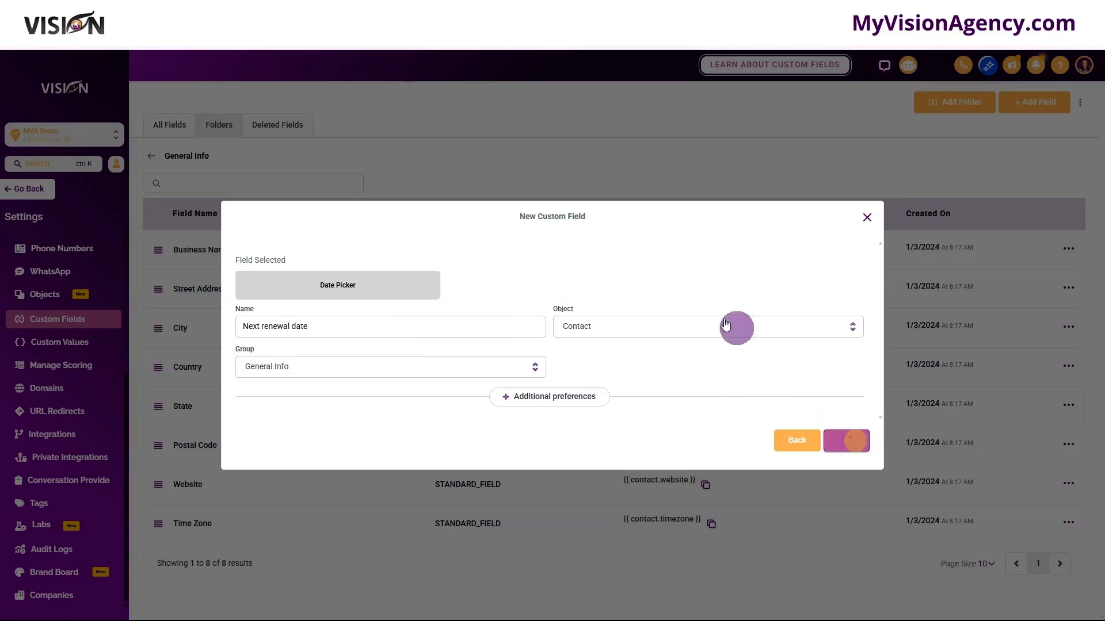
- Leave the settings and create a new blank workflow in the automation area
left_click(24, 190)
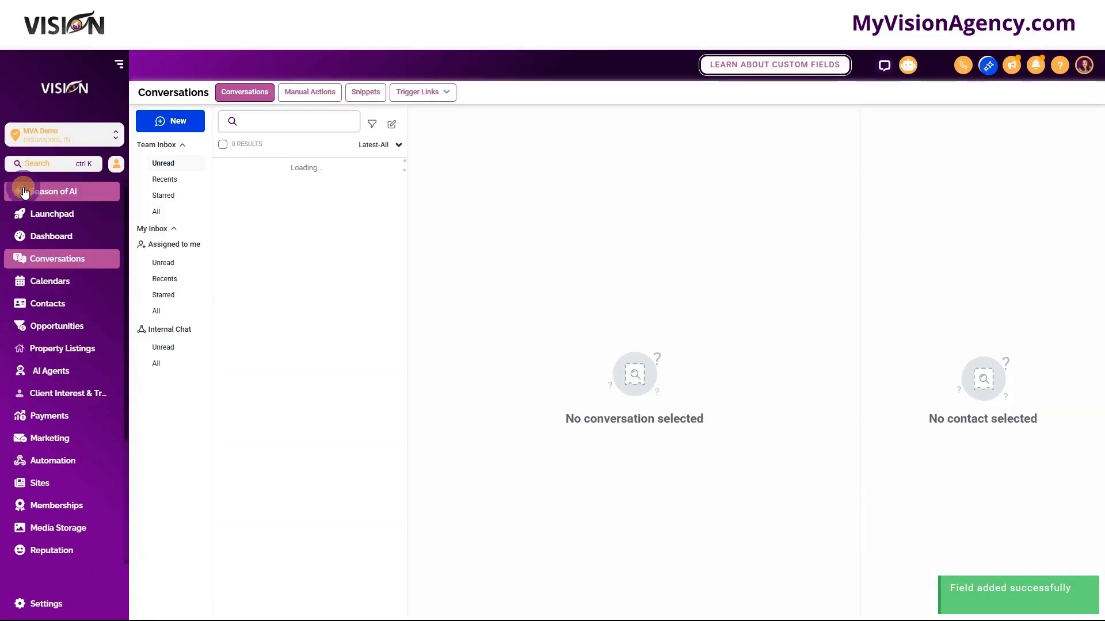
left_click(76, 461)
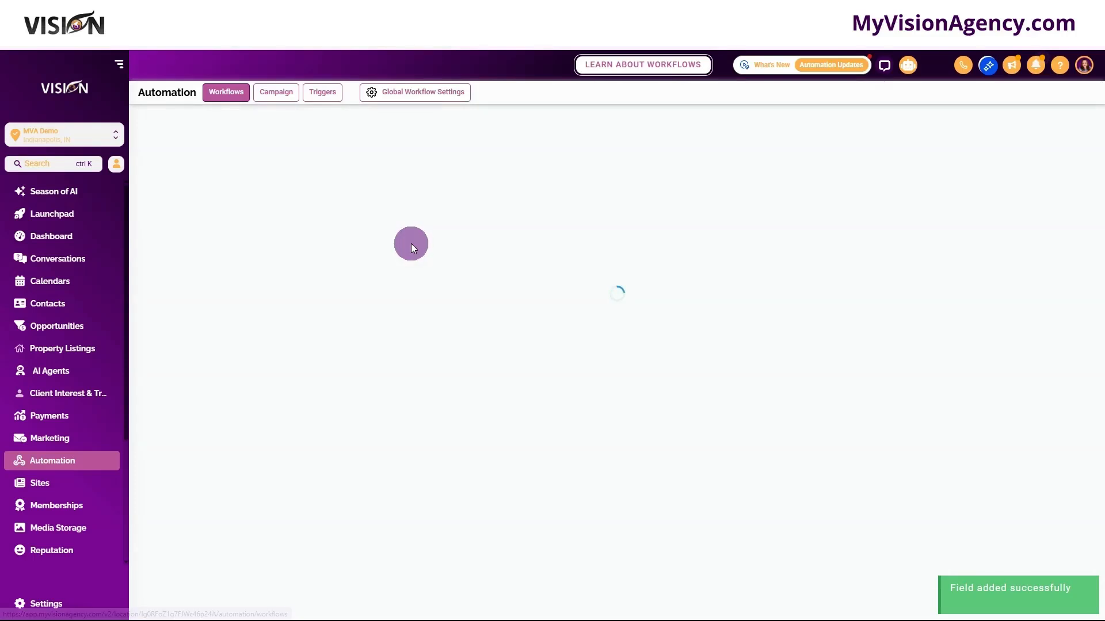
left_click(894, 136)
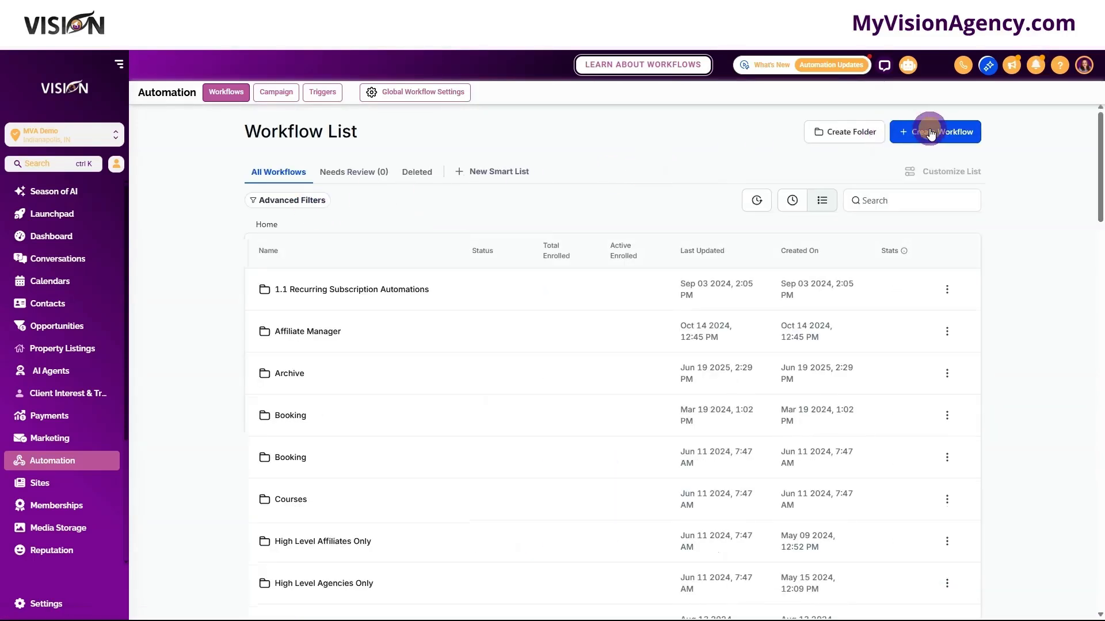
left_click(866, 155)
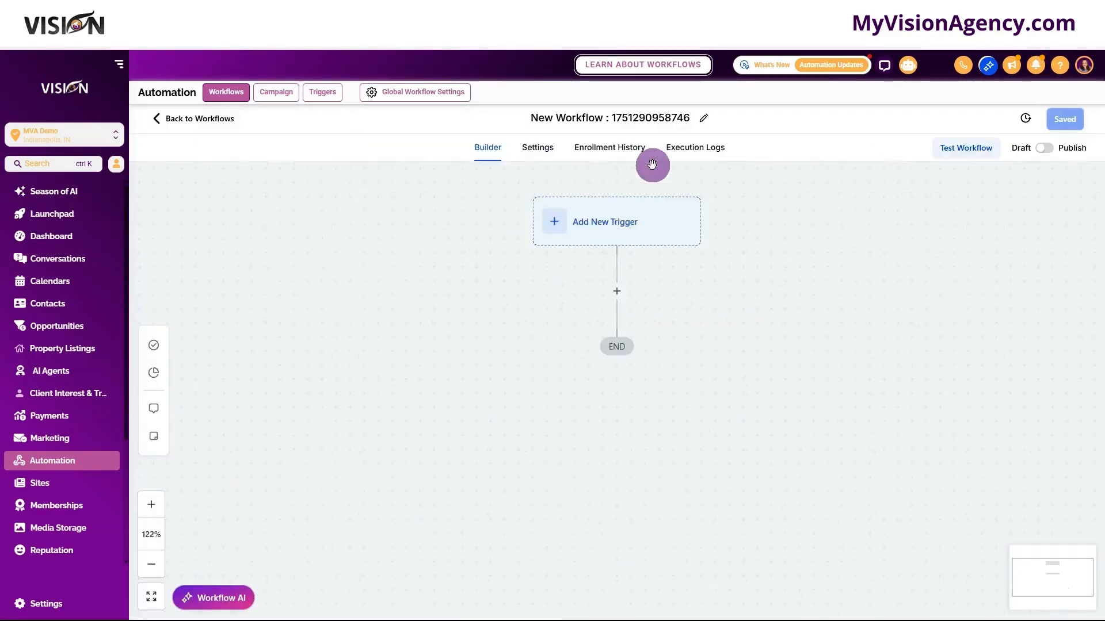
- Find the Payment Received trigger and choose it as the workflow's first trigger
left_click(562, 168)
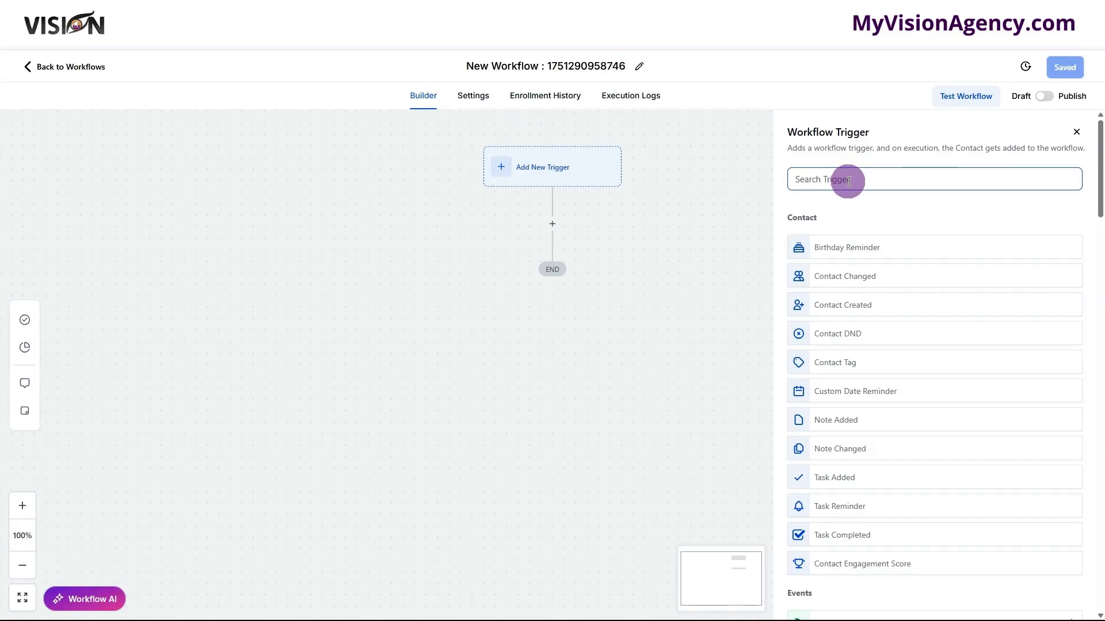
left_click(876, 180)
type("pay")
left_click(846, 451)
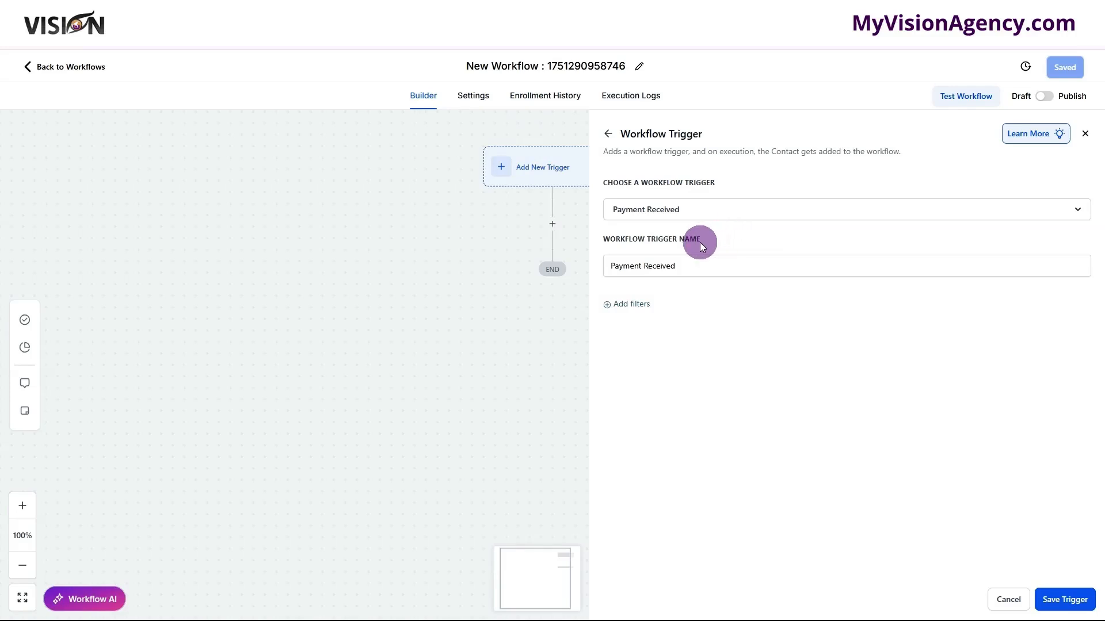
left_click(630, 305)
left_click(651, 316)
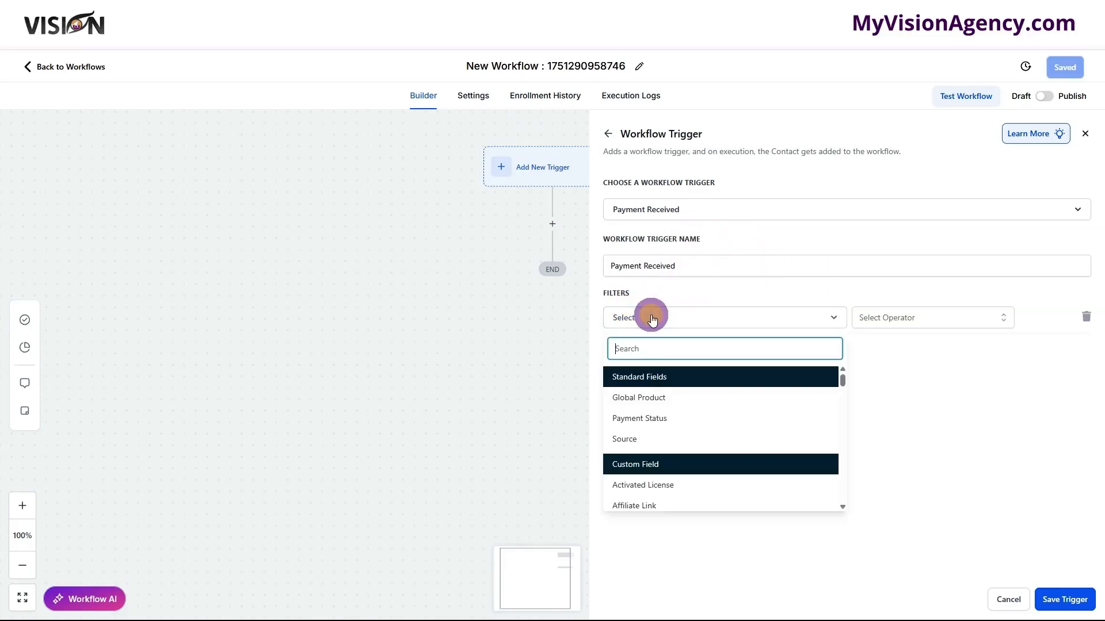
left_click(666, 396)
left_click(897, 329)
left_click(886, 342)
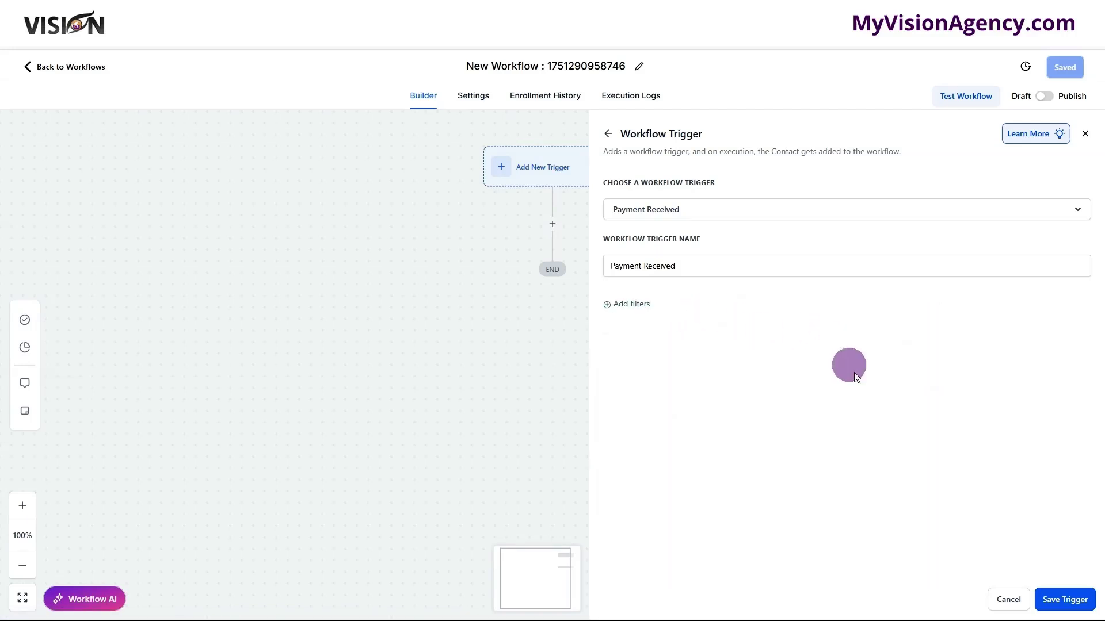
- Save the Payment Received trigger without filters and choose Order Submitted as a second workflow trigger
left_click(1065, 600)
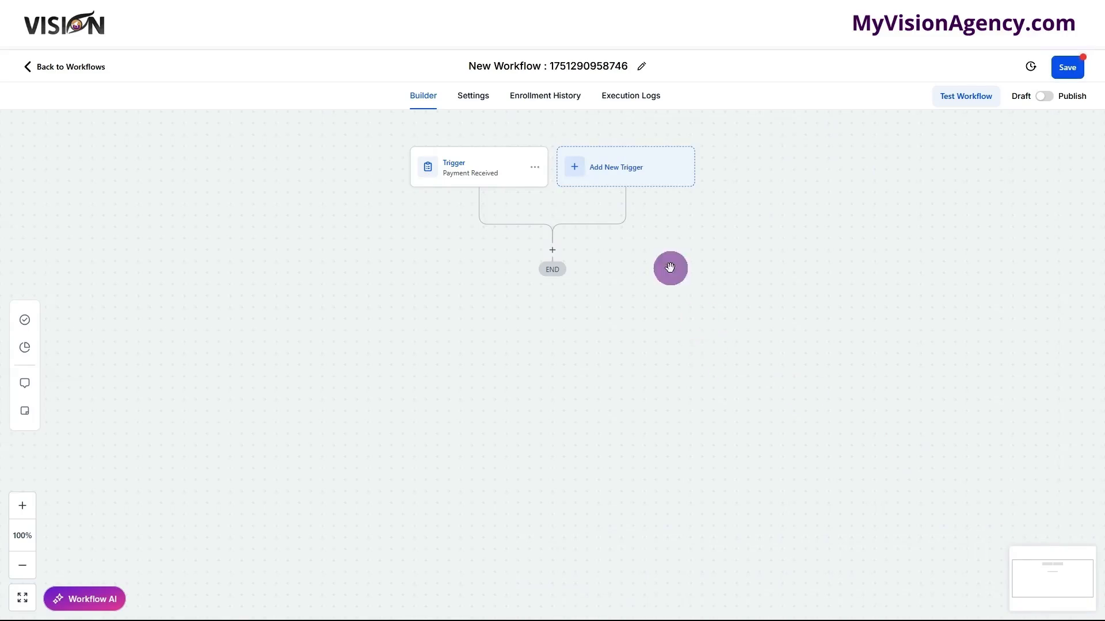
left_click(628, 170)
left_click(861, 179)
type("order")
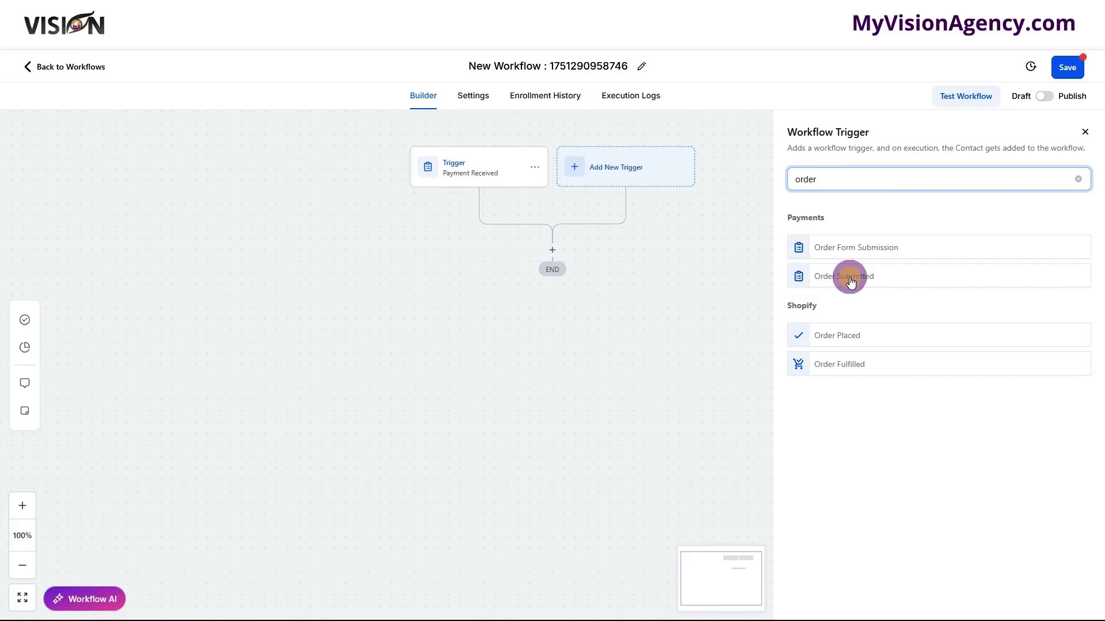
left_click(850, 281)
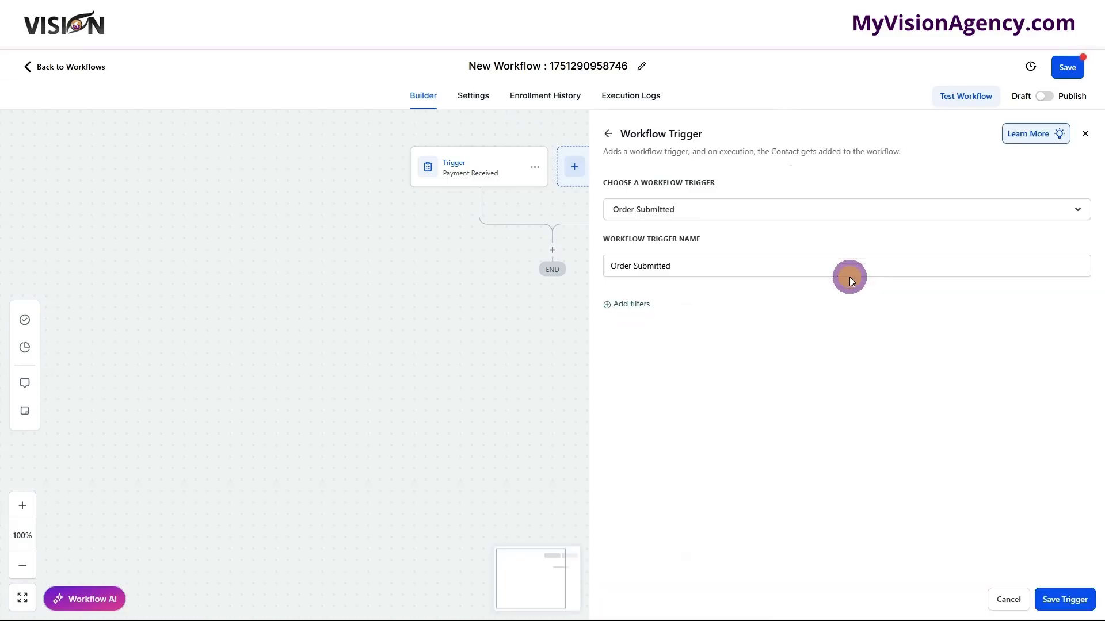
left_click(644, 305)
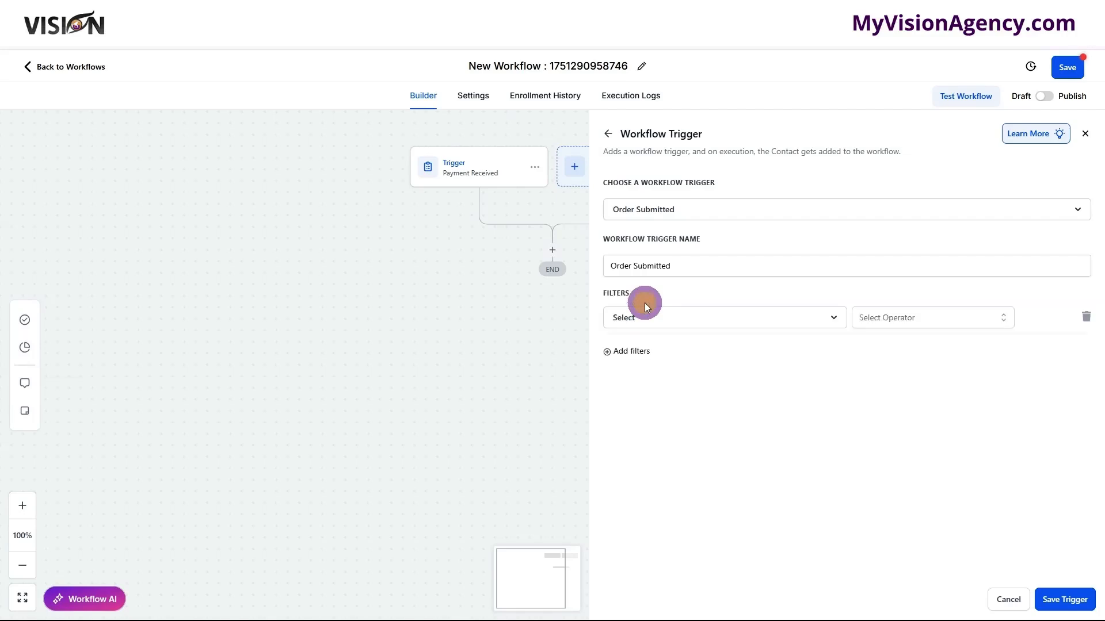
left_click(671, 316)
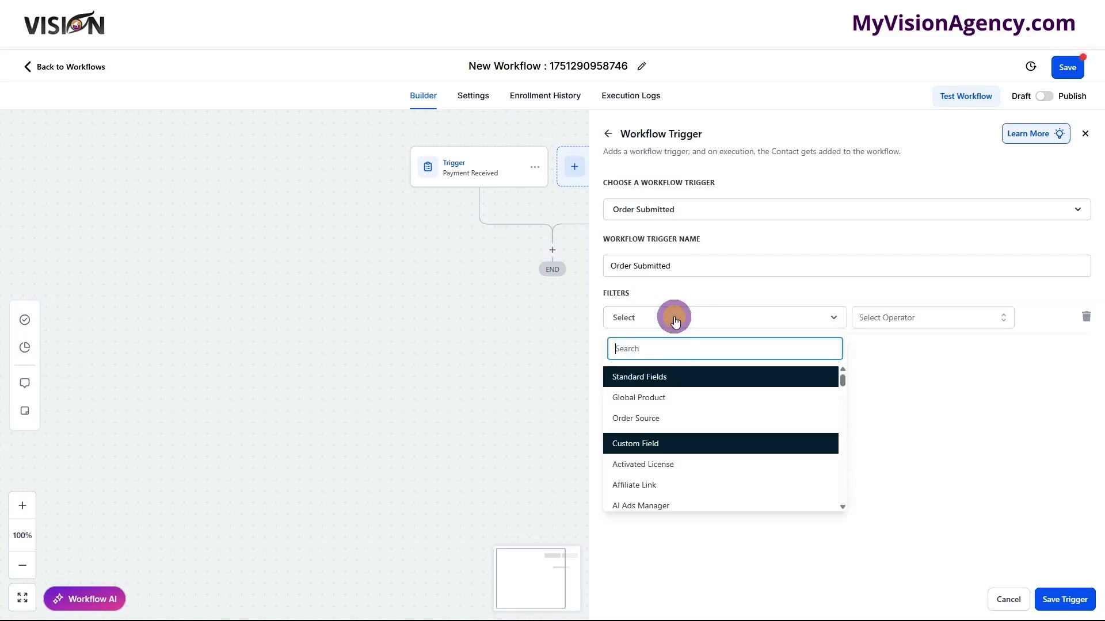
left_click(667, 401)
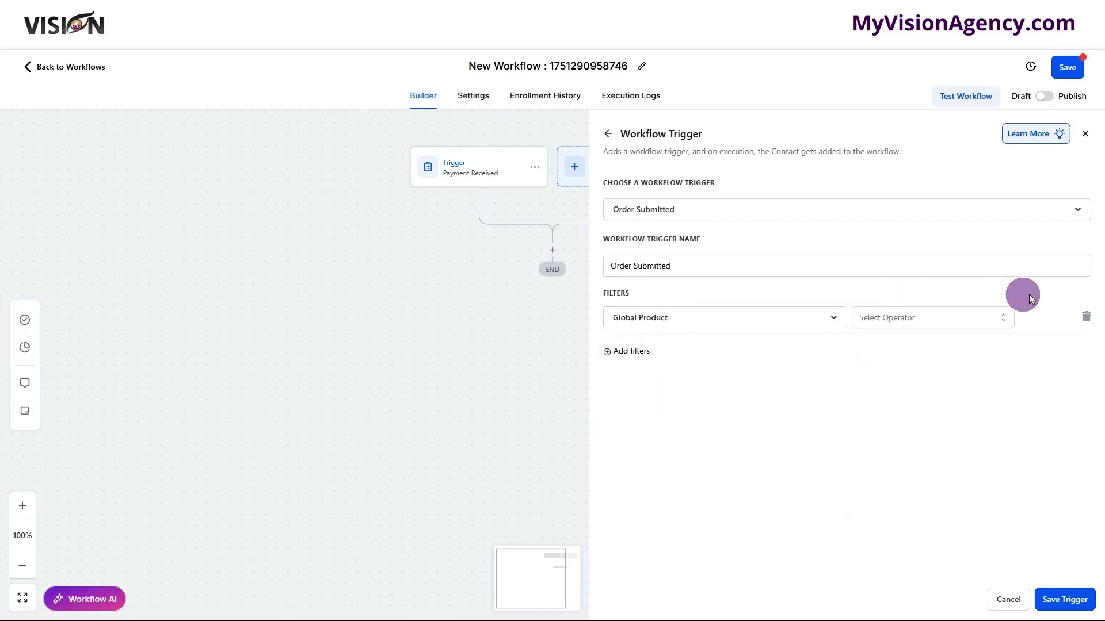
left_click(1084, 318)
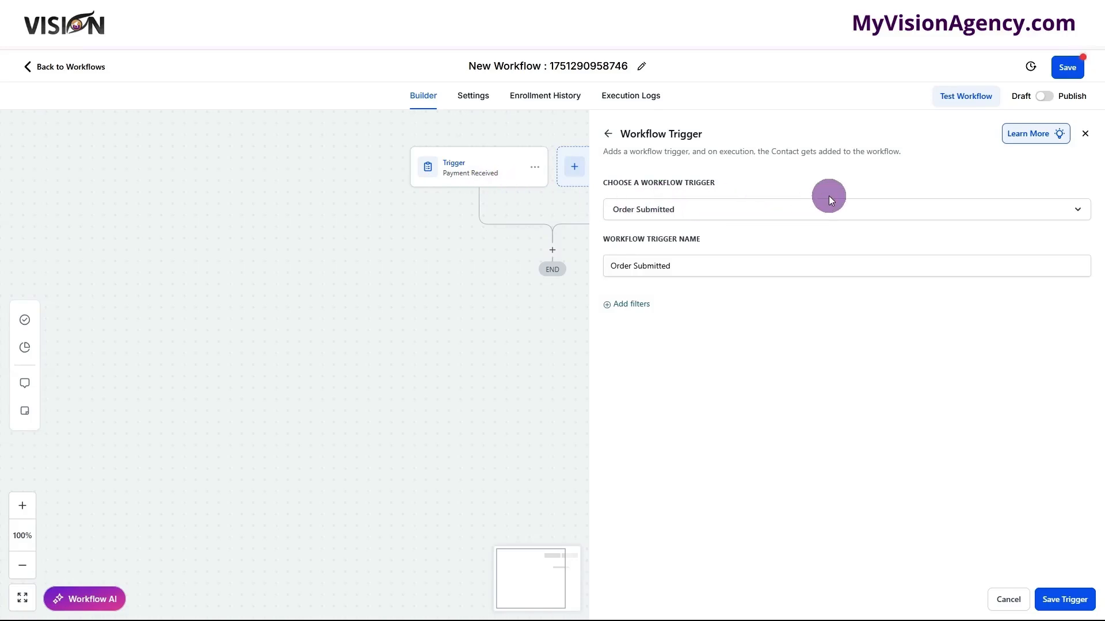
- Save the Order Submitted trigger and add an If / Else action below the triggers
left_click(1063, 599)
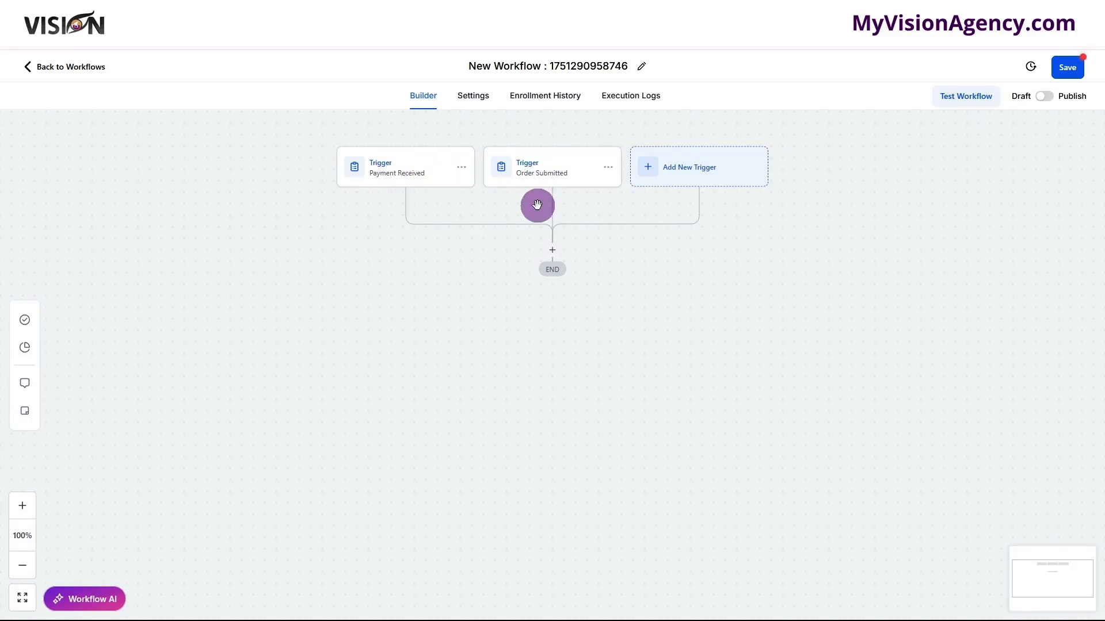
left_click(555, 254)
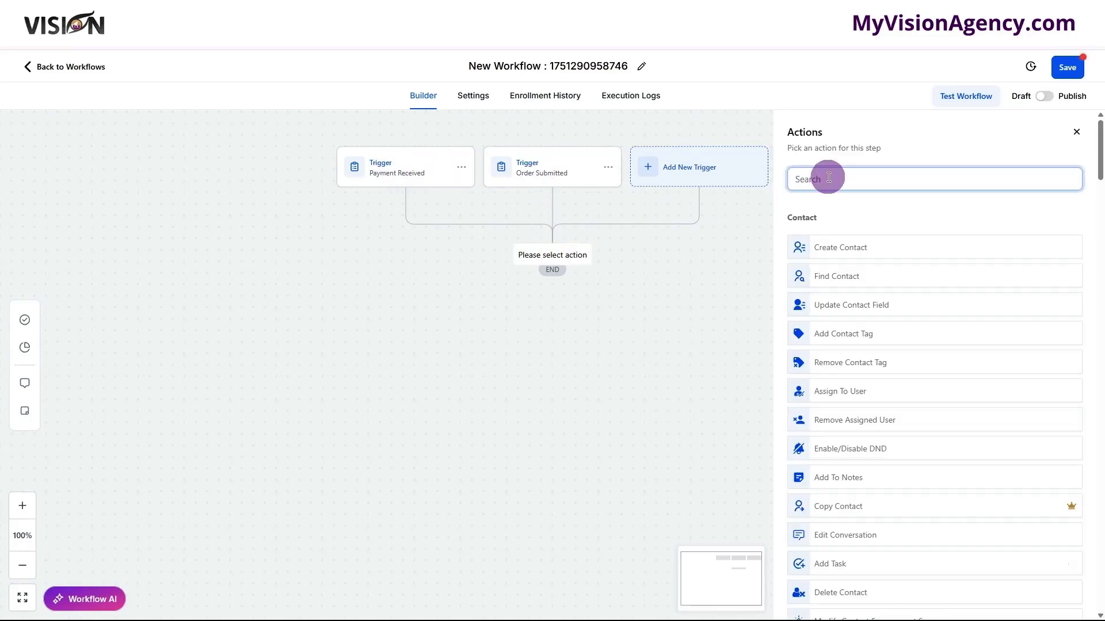
type("if")
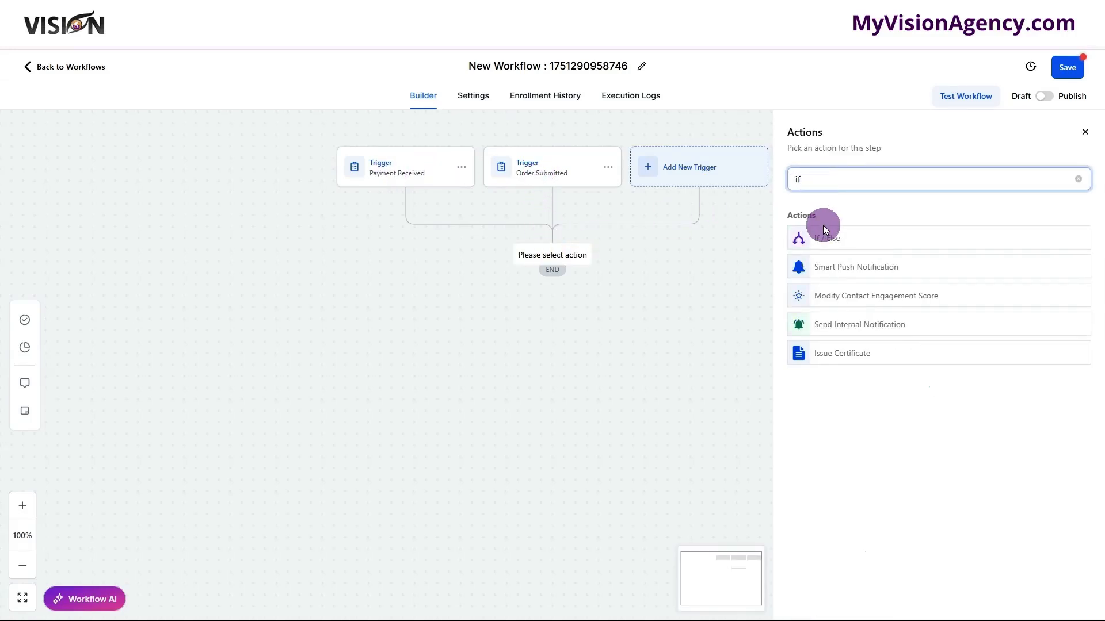
left_click(825, 239)
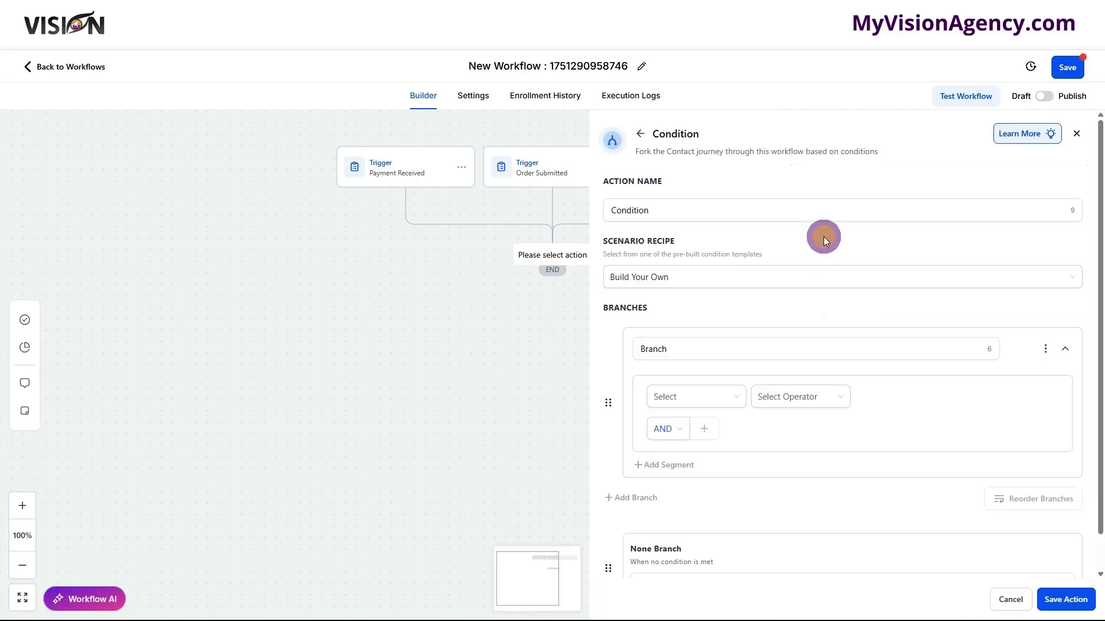
- Name the condition action "Are they a new customer?" and rename its first branch "Yes"
left_click_drag(649, 211, 599, 216)
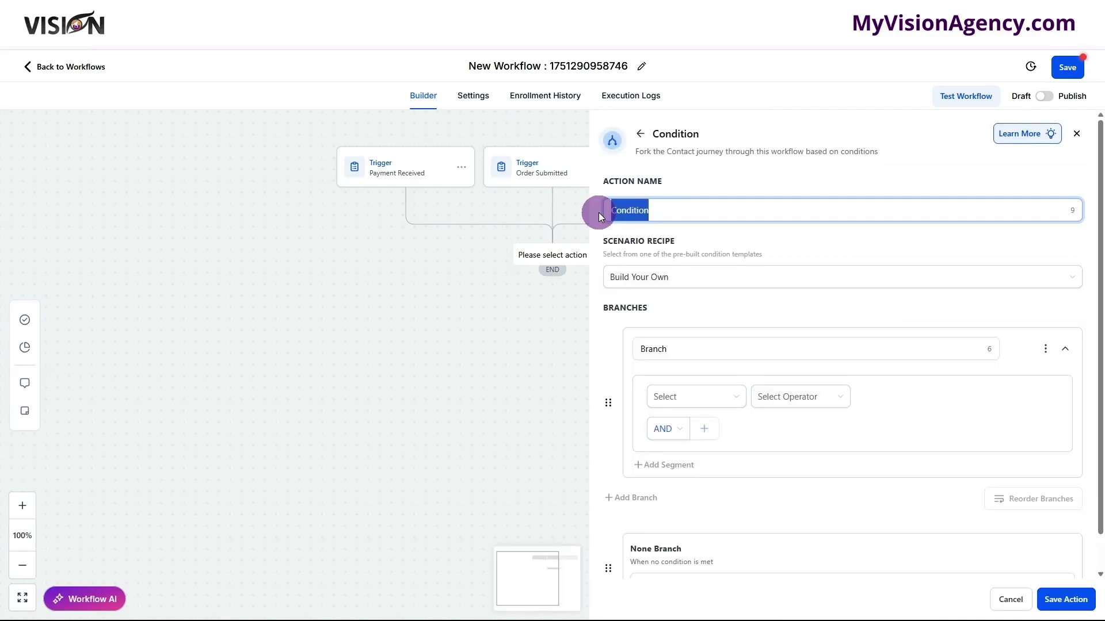
type("Are they a new customer?")
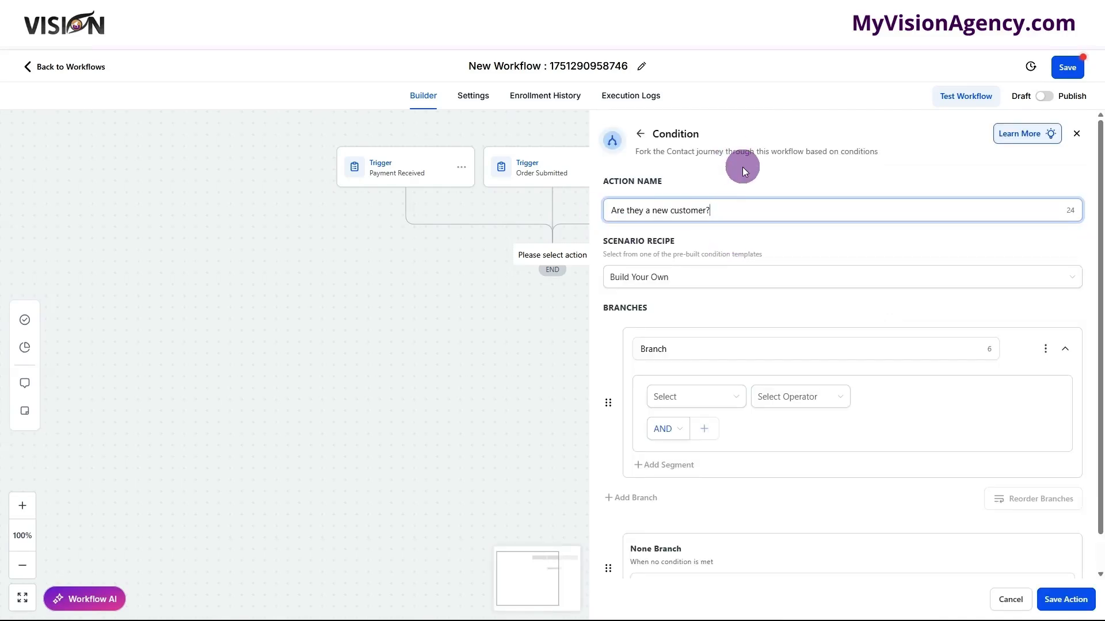
scroll(749, 190, "down", 1)
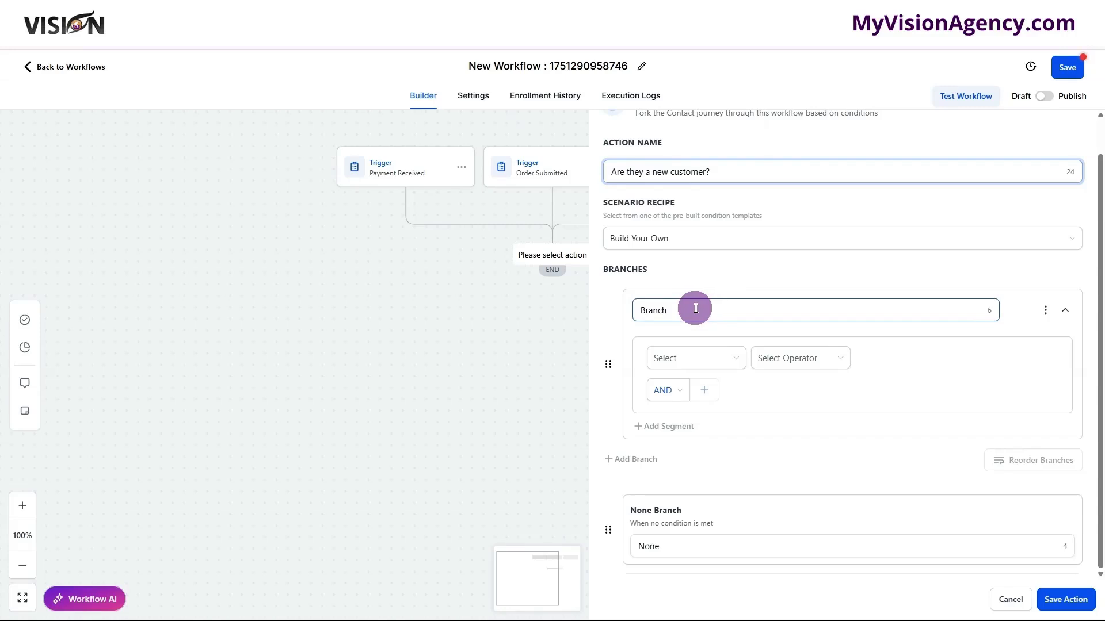
left_click_drag(693, 309, 631, 308)
type("Yes")
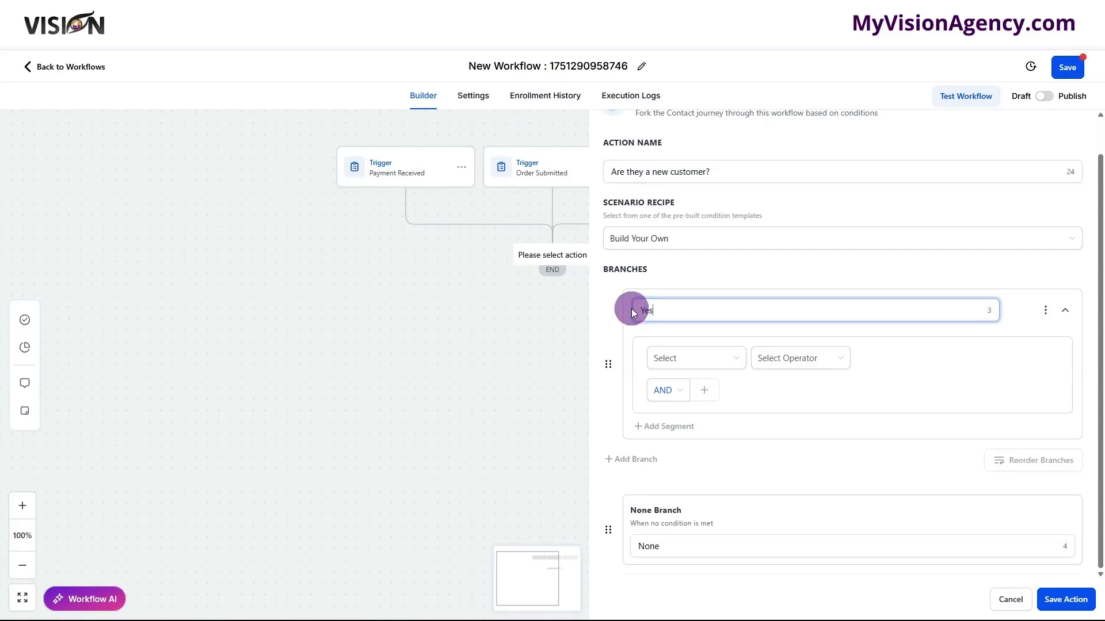
left_click(681, 361)
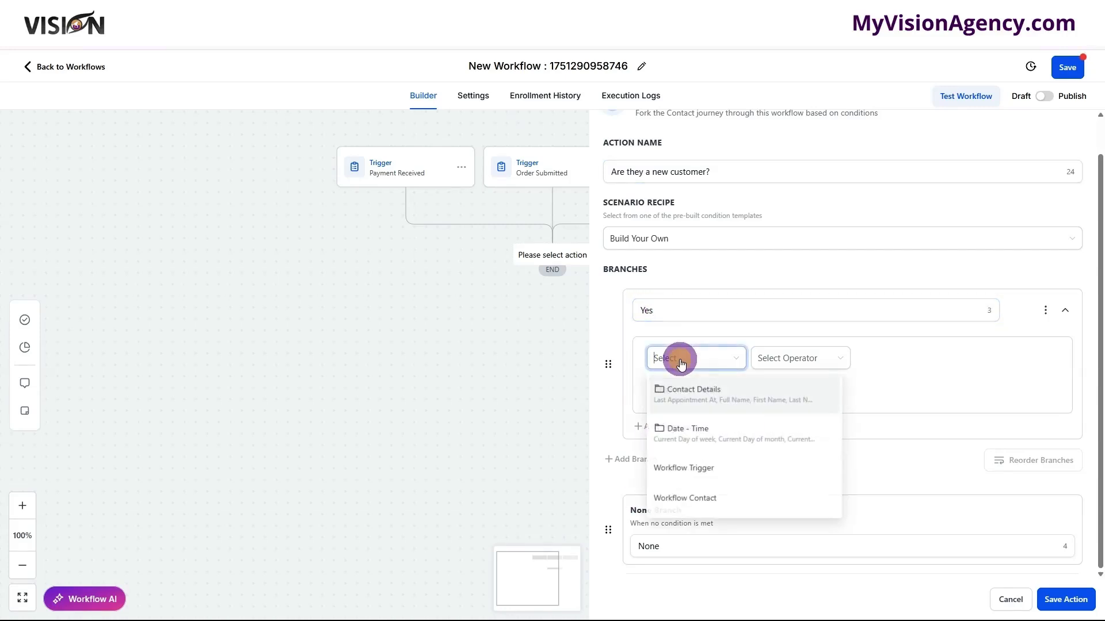
left_click(707, 471)
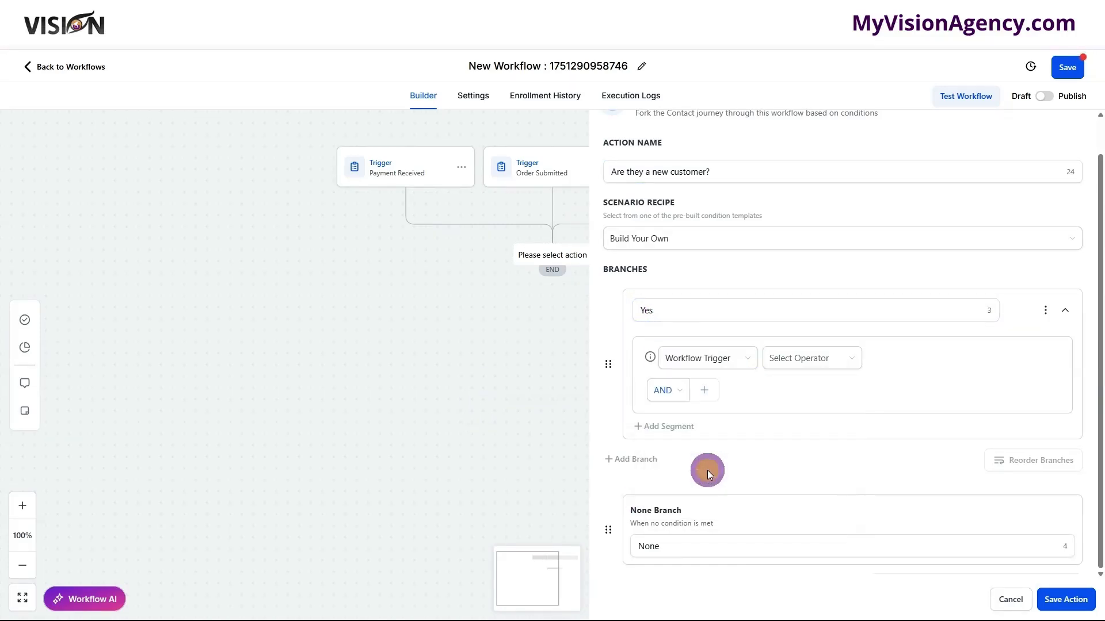
left_click(804, 362)
left_click(806, 385)
left_click(925, 358)
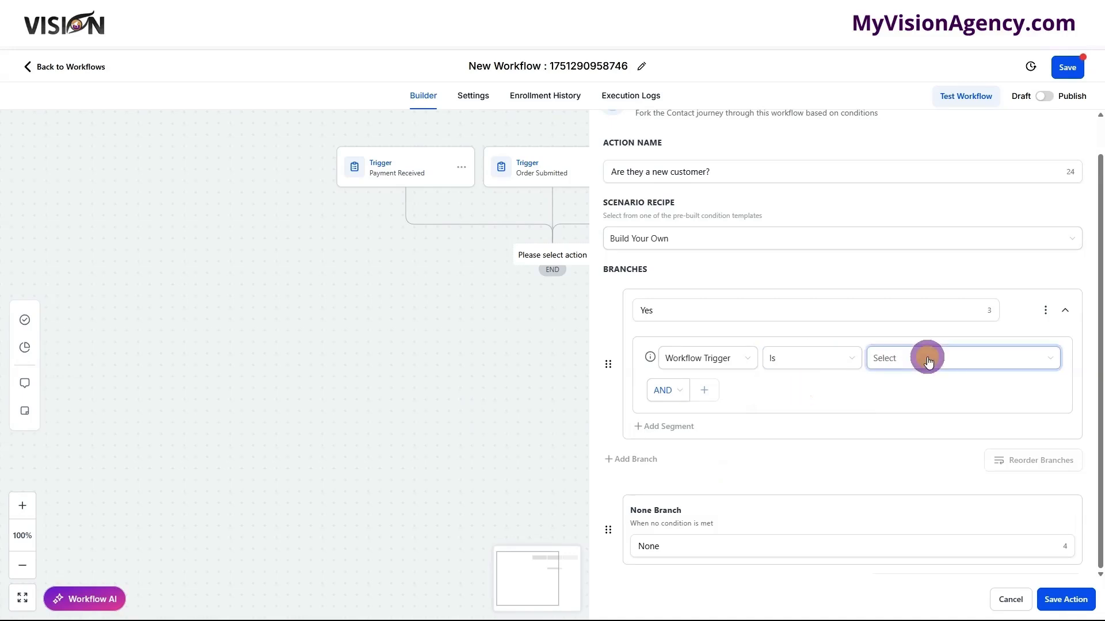
left_click(1069, 602)
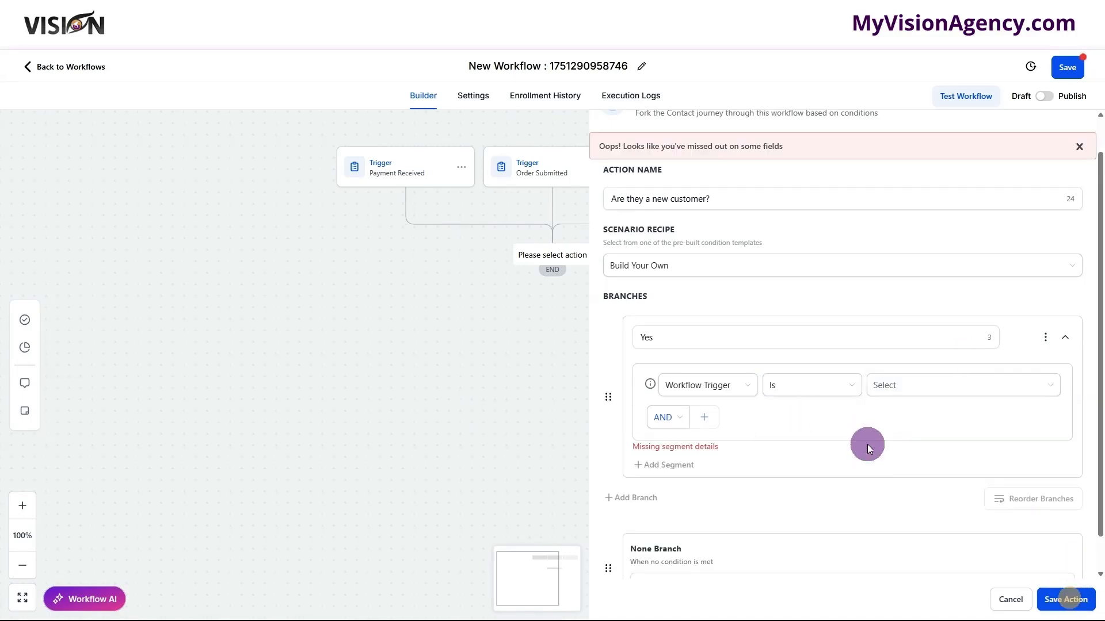
left_click(1001, 597)
left_click(638, 370)
- Save and reload the workflow, and add an If / Else action below the triggers
left_click(1067, 68)
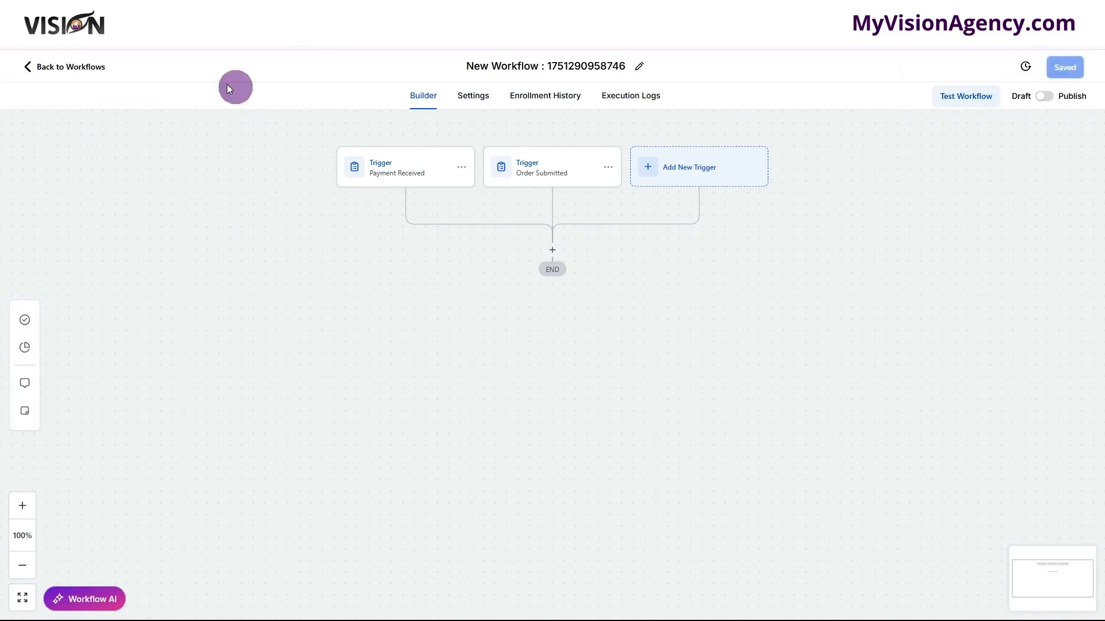
left_click(55, 35)
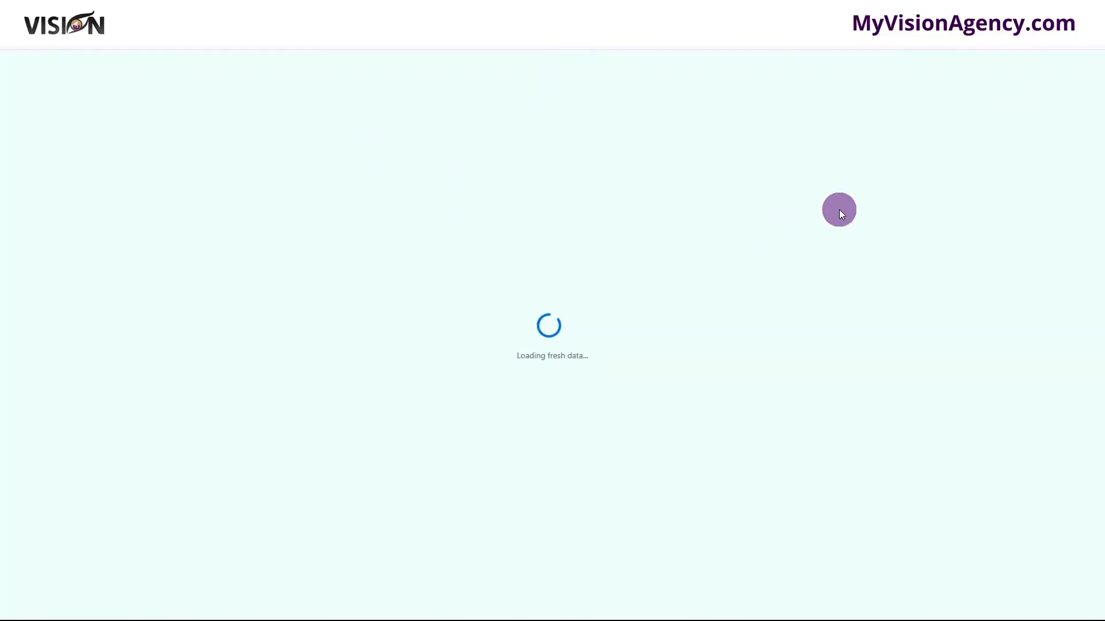
left_click(552, 249)
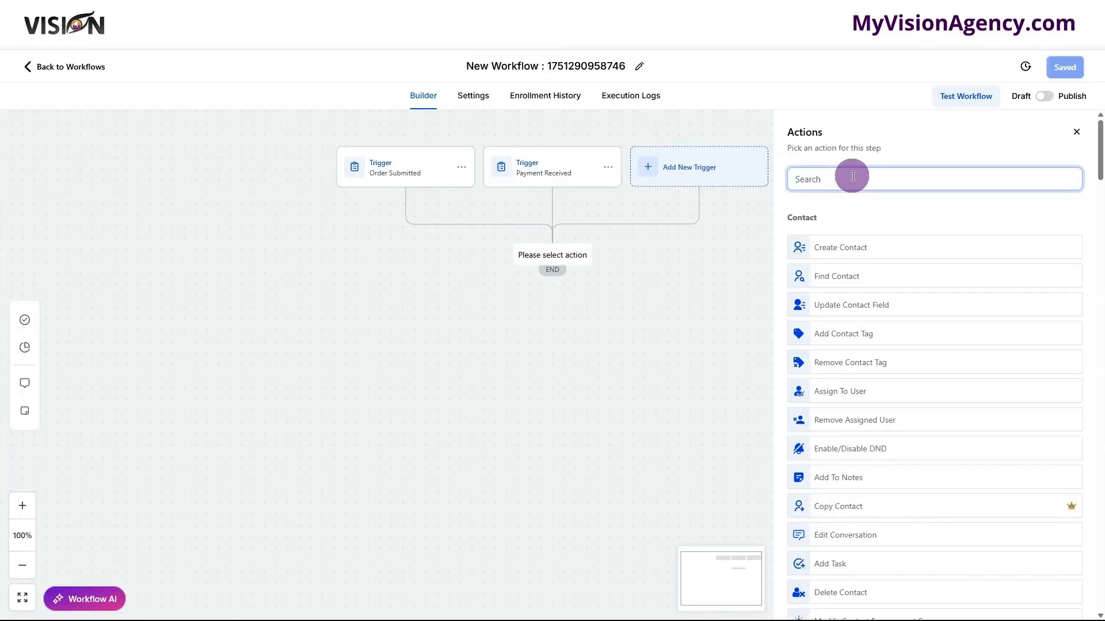
type("if")
left_click(846, 236)
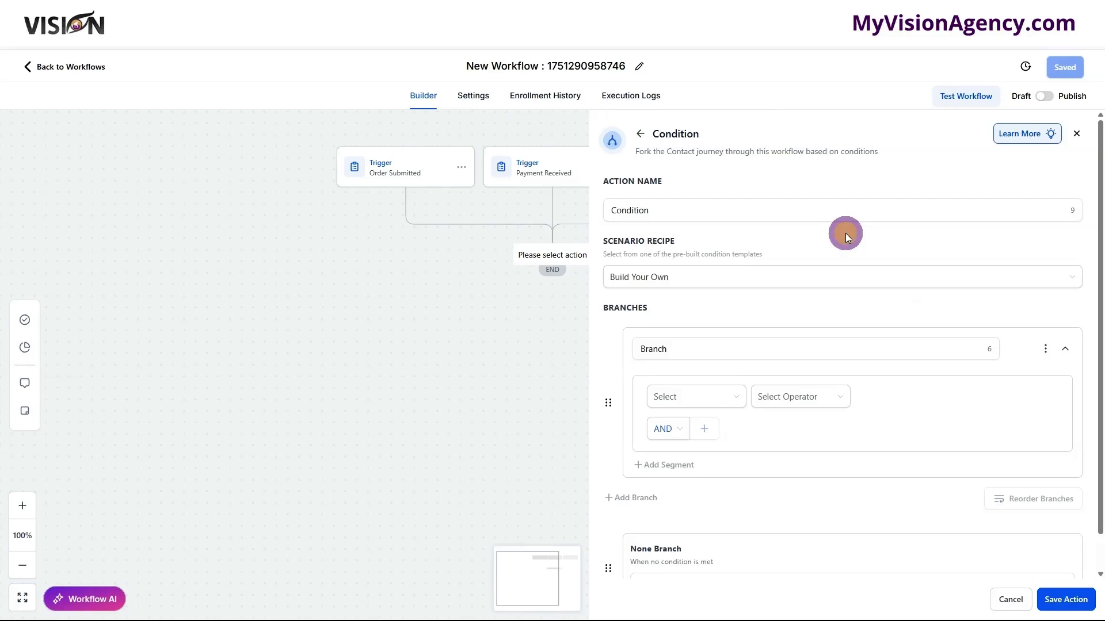
- Name the condition action "Are they new member?" and rename its first branch "Yes"
triple_click(609, 206)
type("Are they")
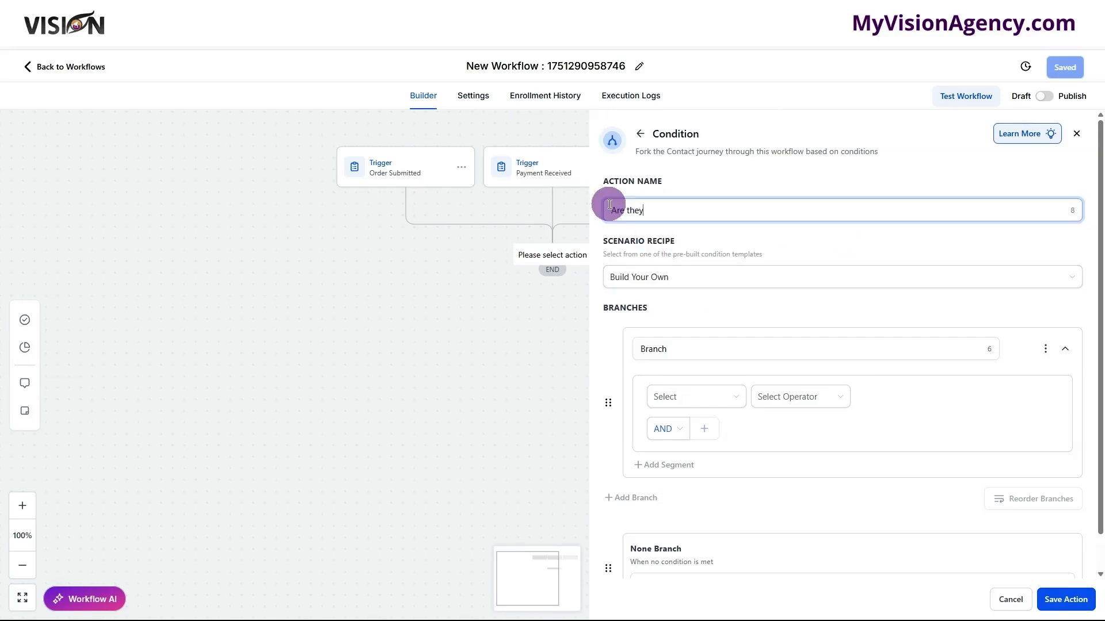
type(" new member?")
triple_click(638, 347)
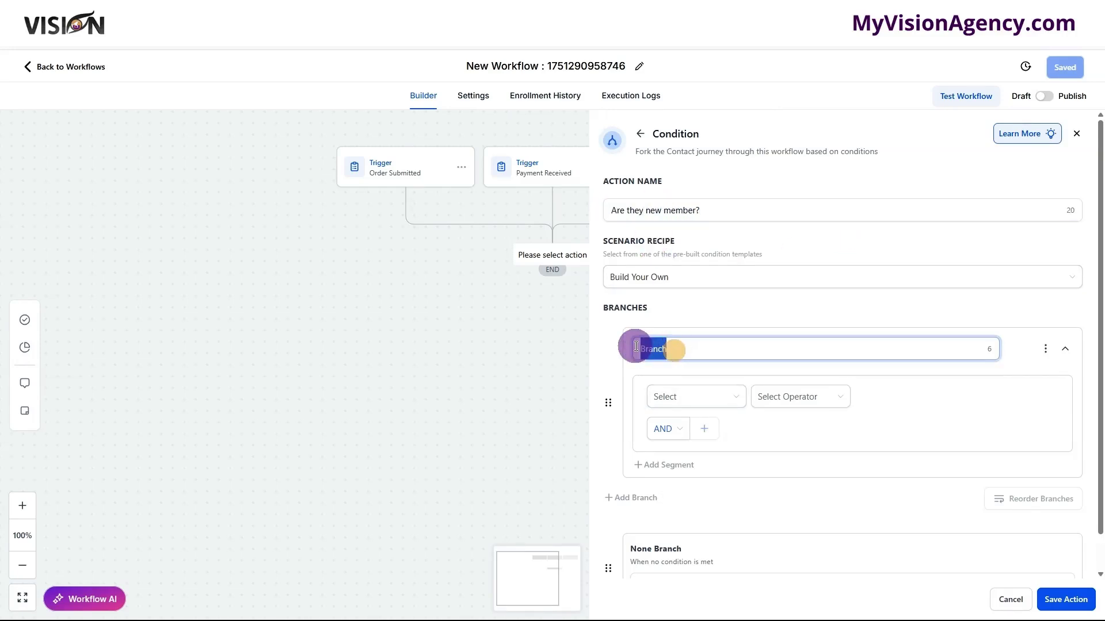
type("Yes")
- Set the Yes branch's condition to Workflow Trigger Is Order Submitted
left_click(693, 396)
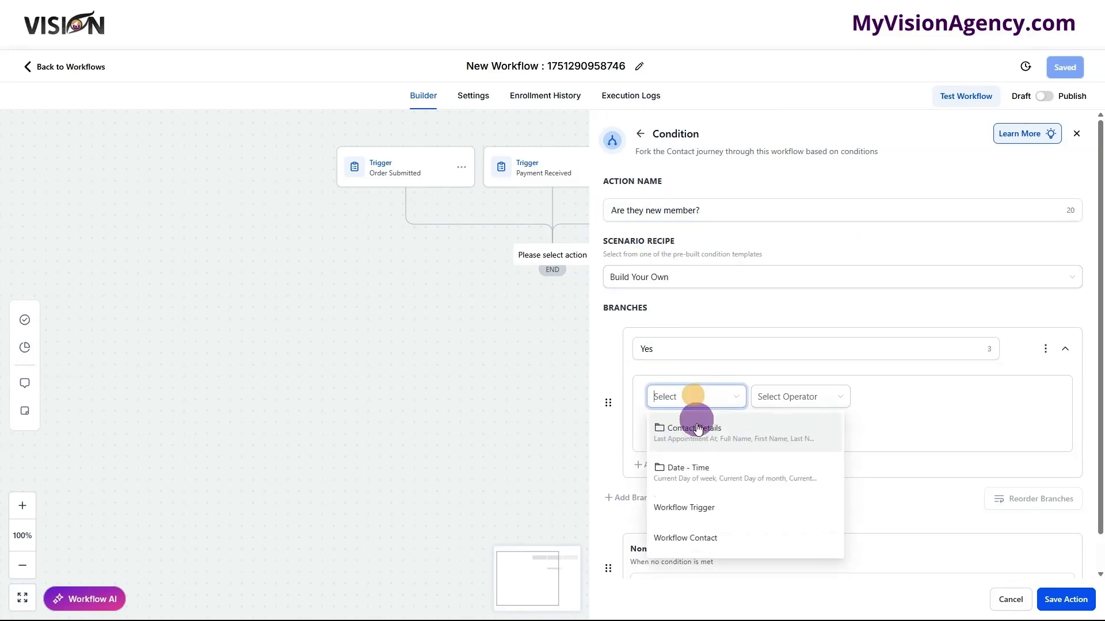
left_click(698, 511)
left_click(802, 398)
left_click(802, 420)
left_click(909, 396)
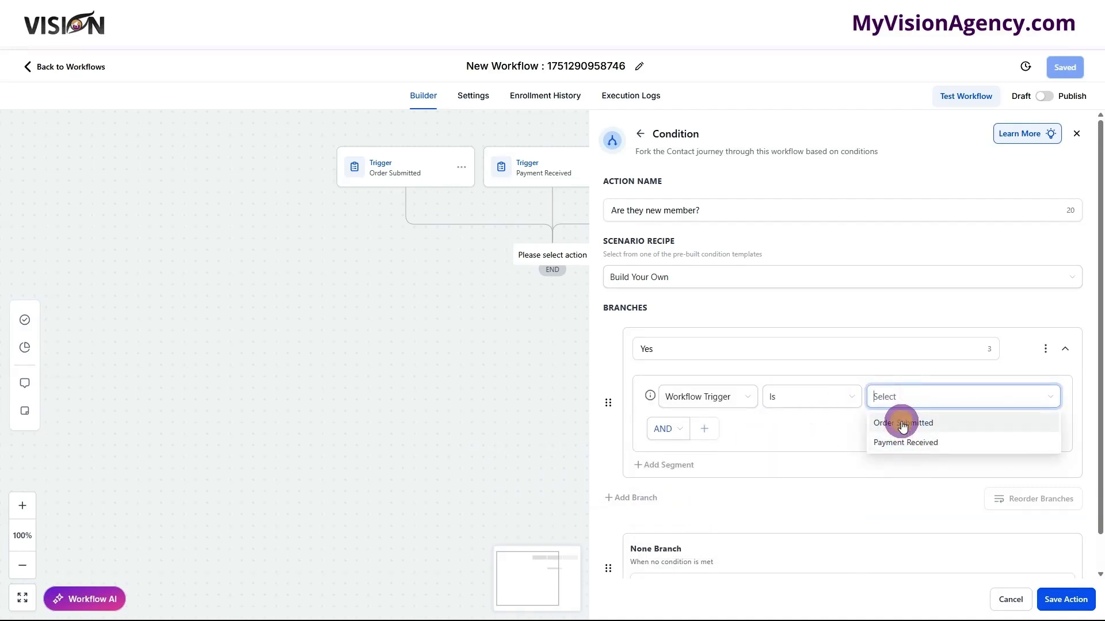
left_click(901, 423)
- Add a second branch to the condition and name it "No"
scroll(746, 475, "down", 1)
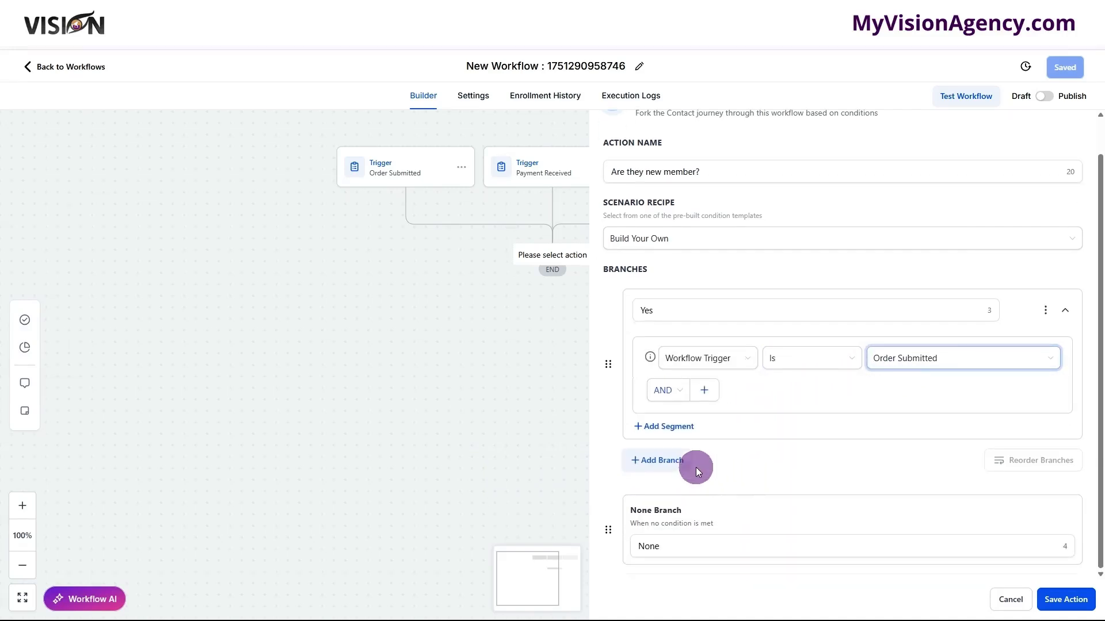
left_click(676, 548)
left_click_drag(671, 547, 638, 549)
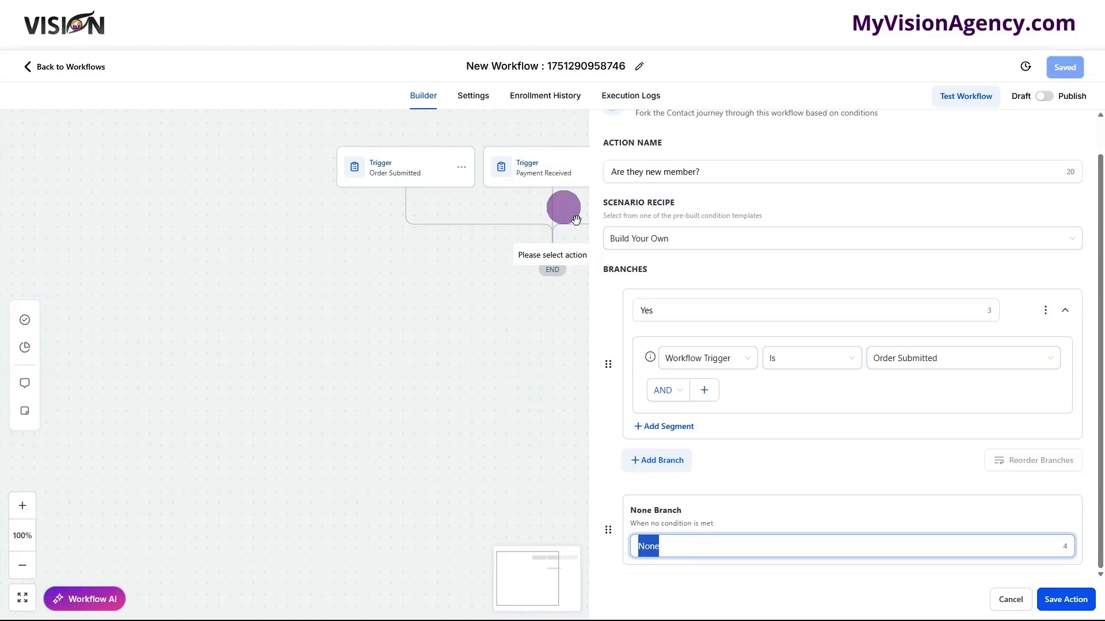
left_click(661, 461)
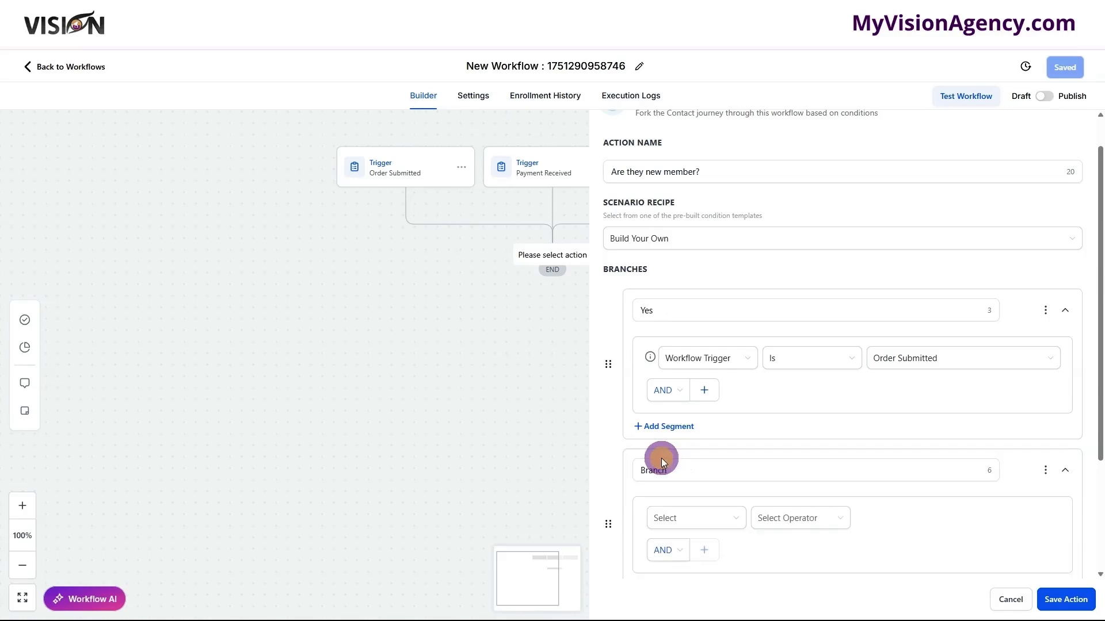
left_click_drag(697, 472, 633, 472)
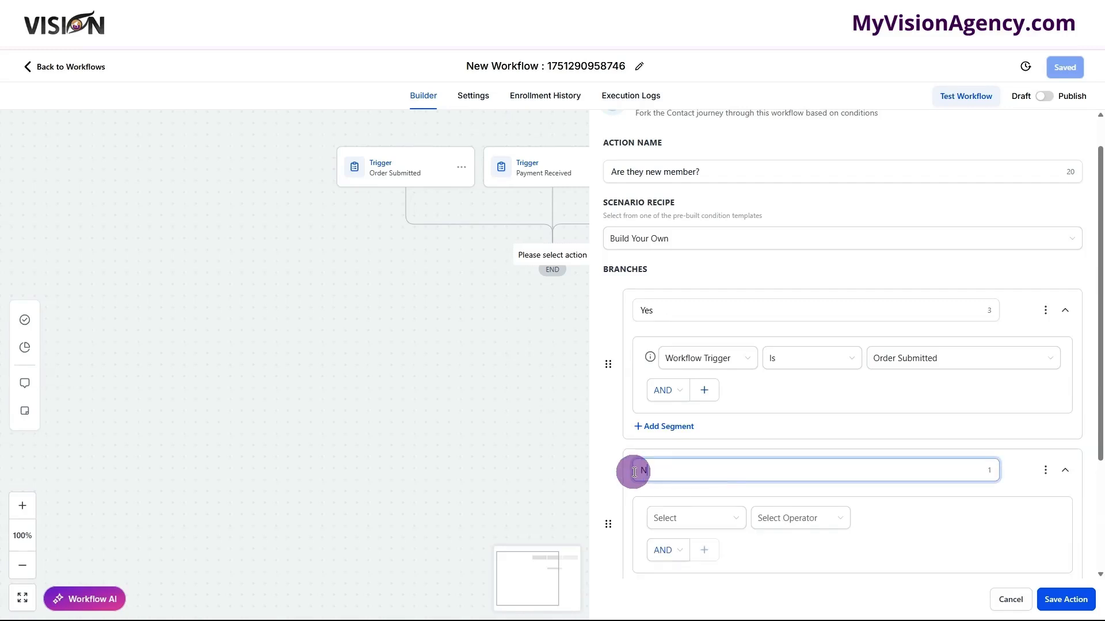
- Set the No branch's condition to Workflow Trigger Is Payment Received and save the condition action
left_click(666, 516)
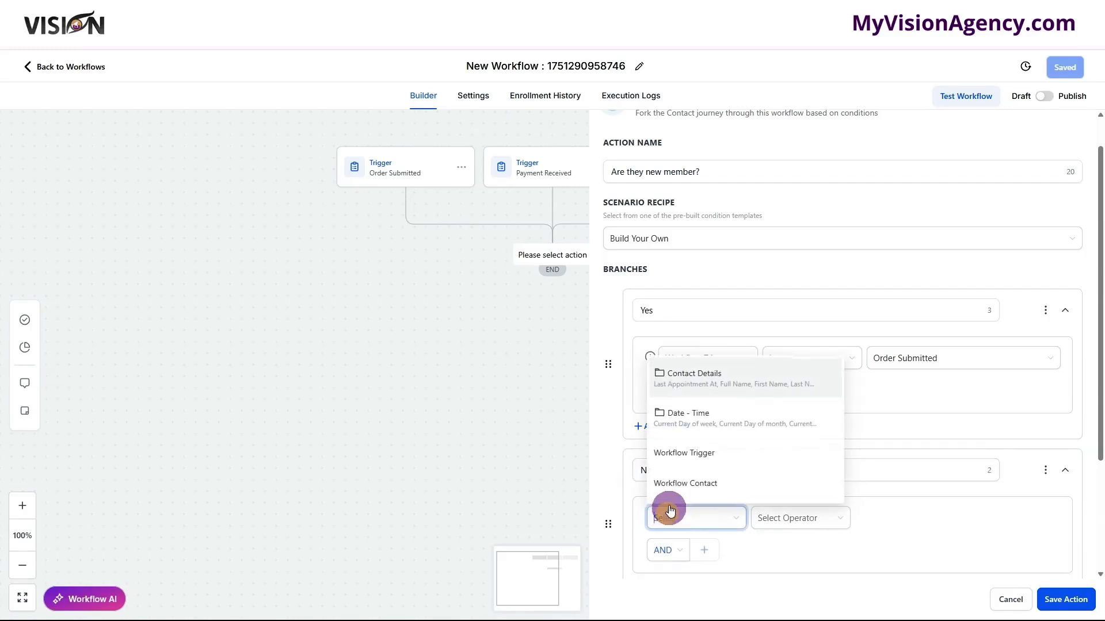
left_click(688, 456)
left_click(794, 516)
left_click(917, 564)
left_click(1065, 600)
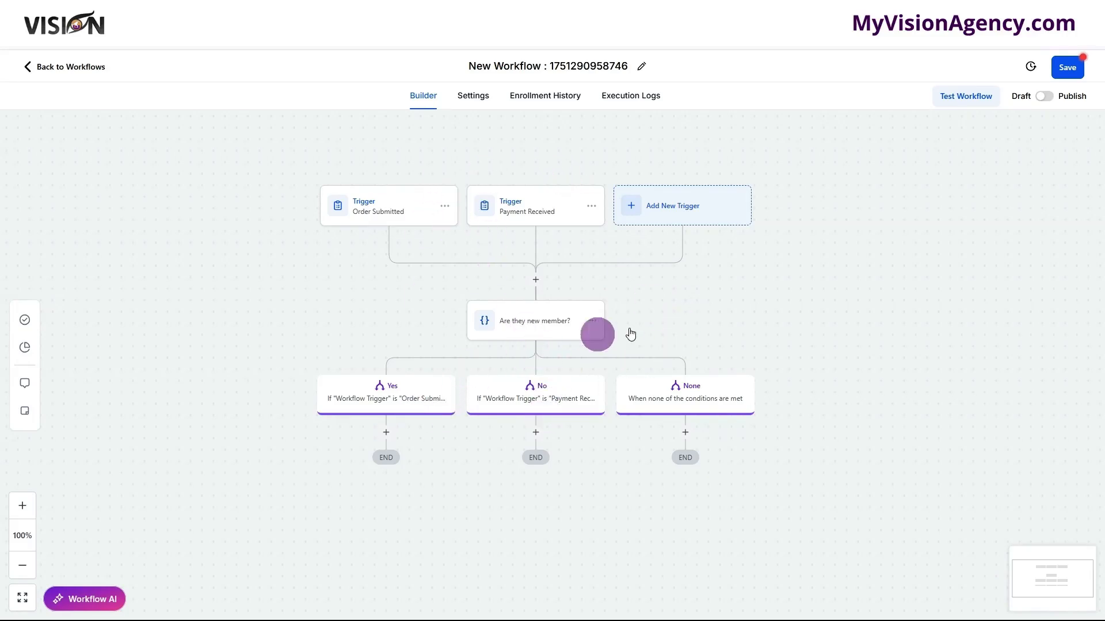
- Find the Update Contact Field action and add it under the Yes branch
left_click_drag(776, 269, 776, 250)
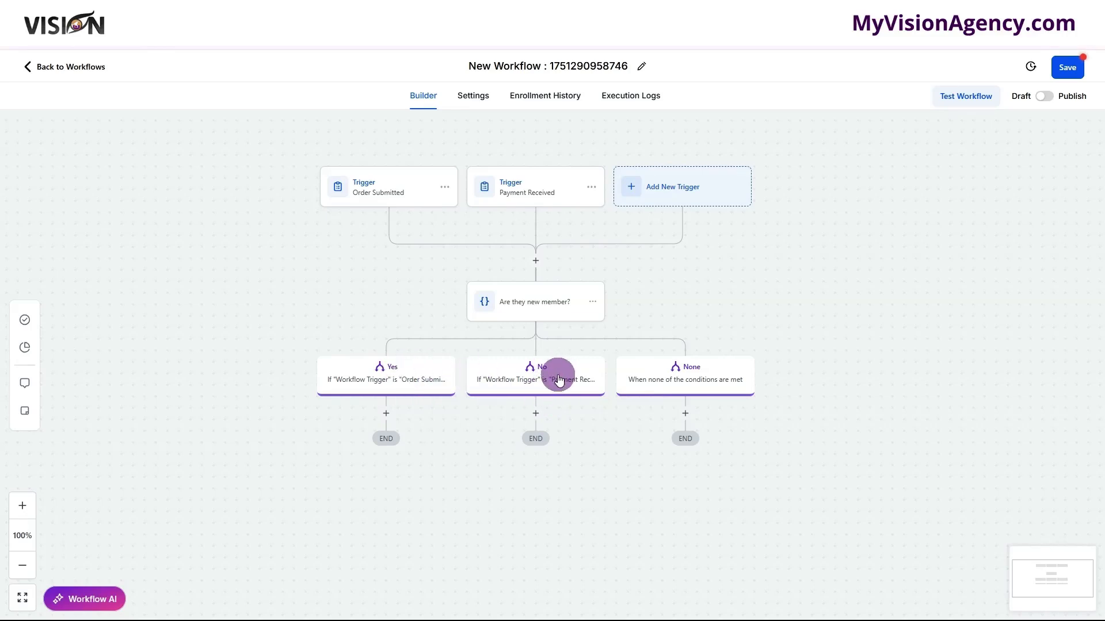
left_click(383, 414)
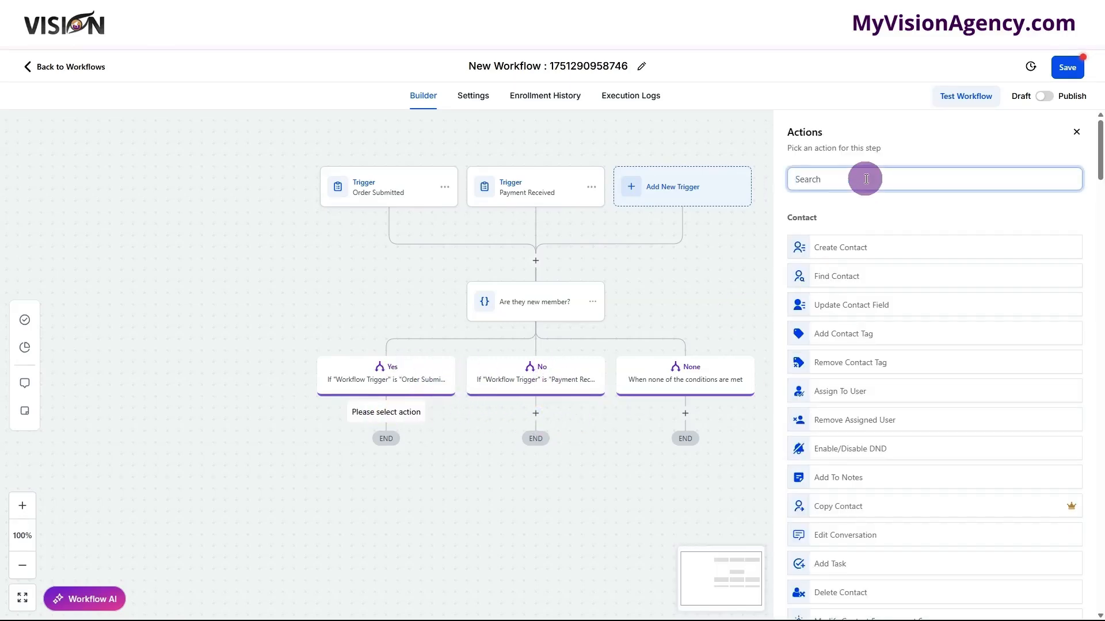
type("update")
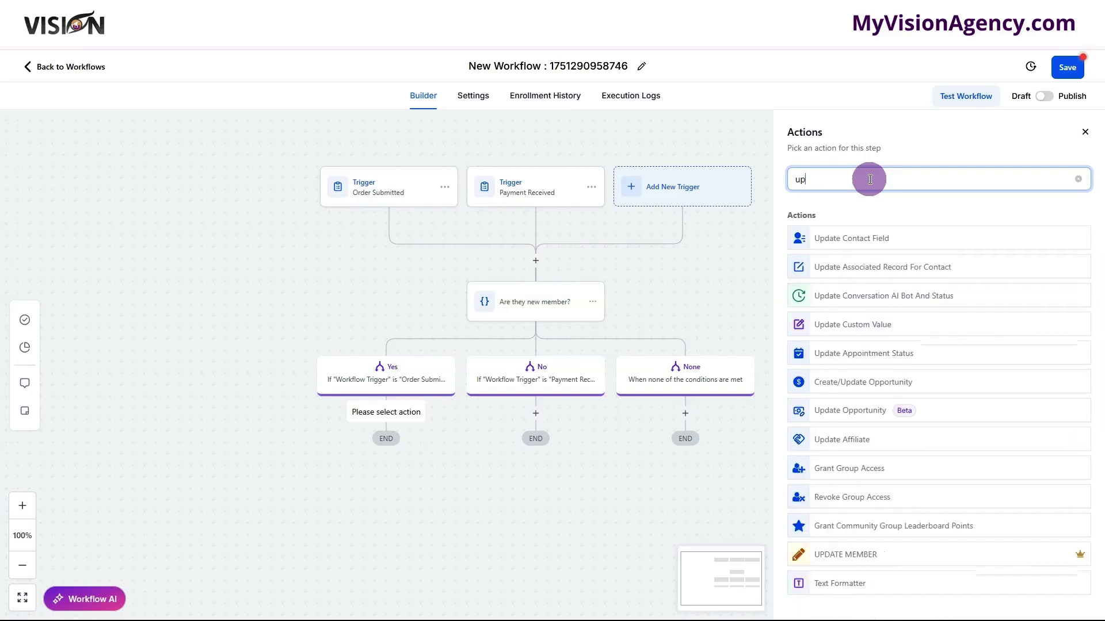
left_click(869, 238)
left_click(765, 285)
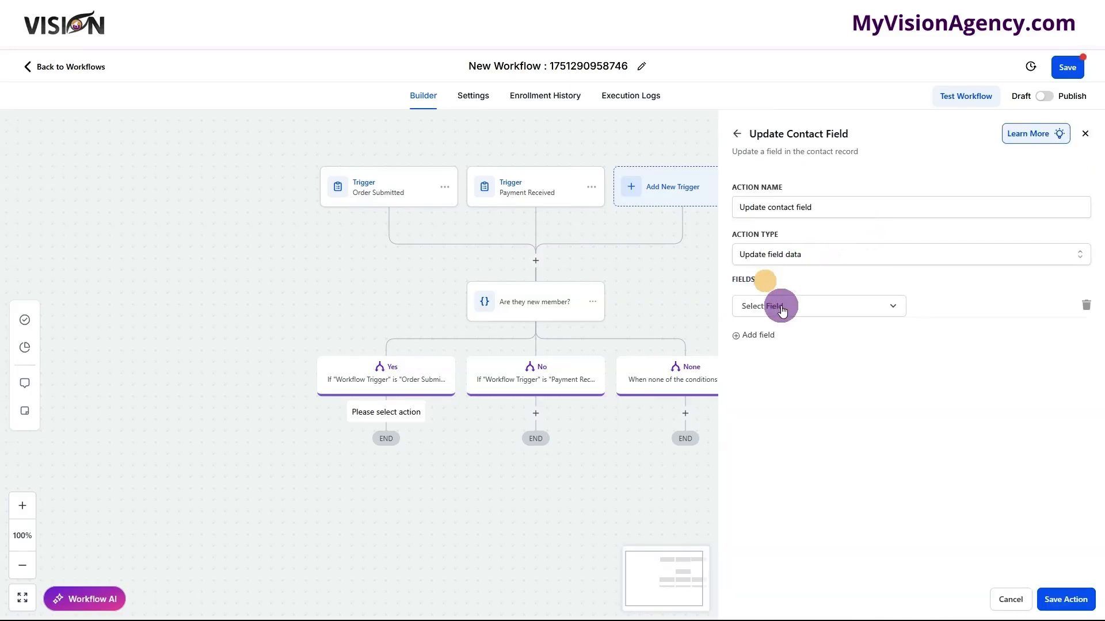
- Set the contact update to fill the Next renewal date field with Current Date and save the action
left_click(780, 307)
type("next")
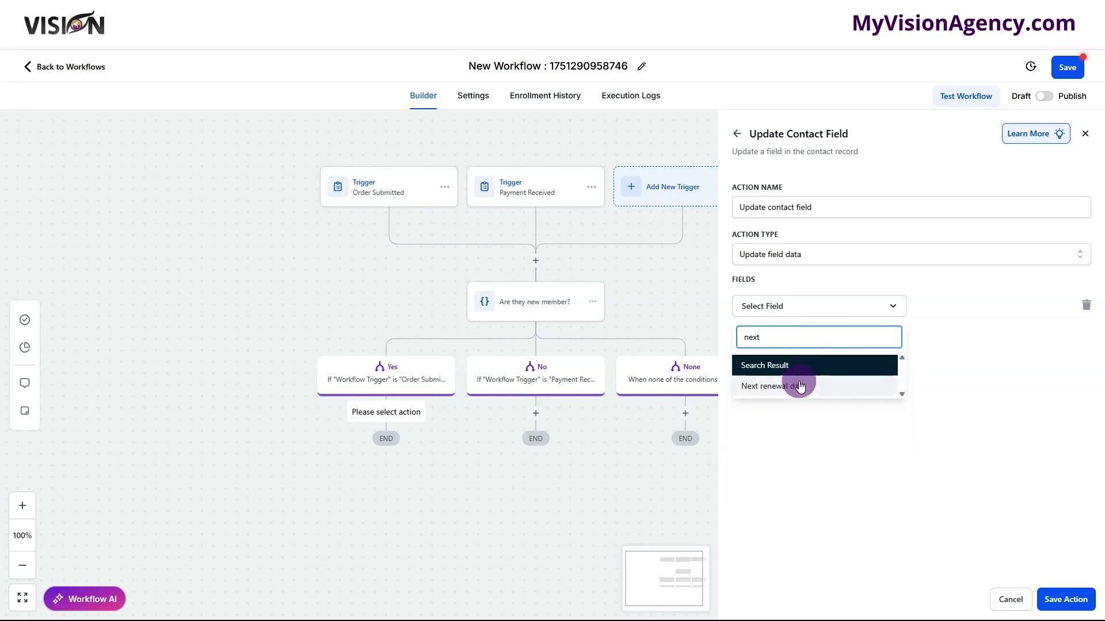
left_click(796, 377)
left_click(895, 305)
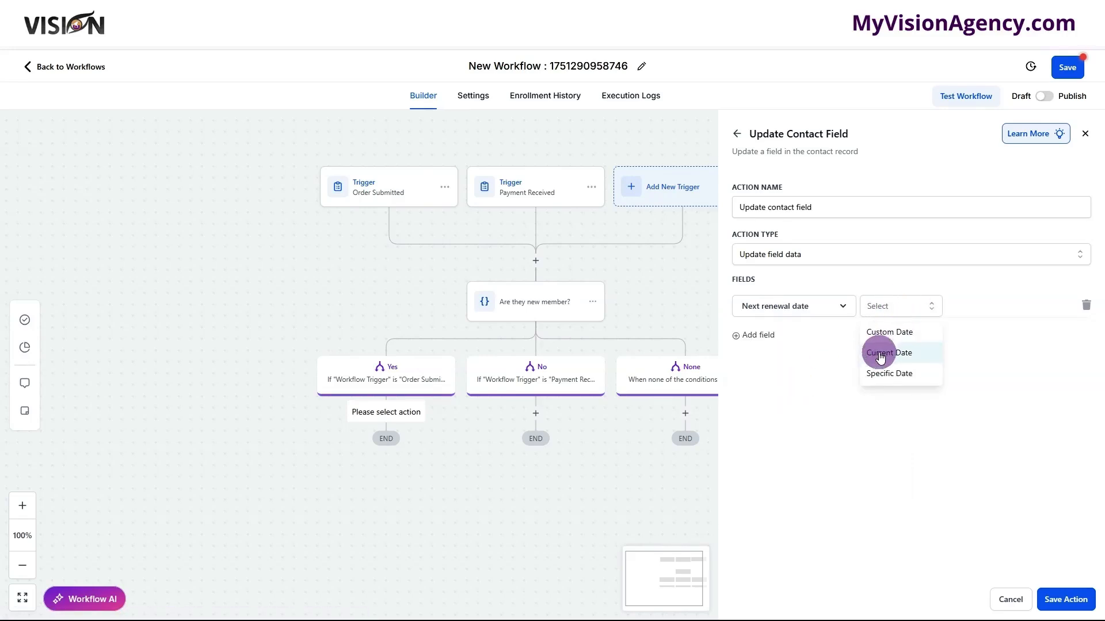
left_click(880, 354)
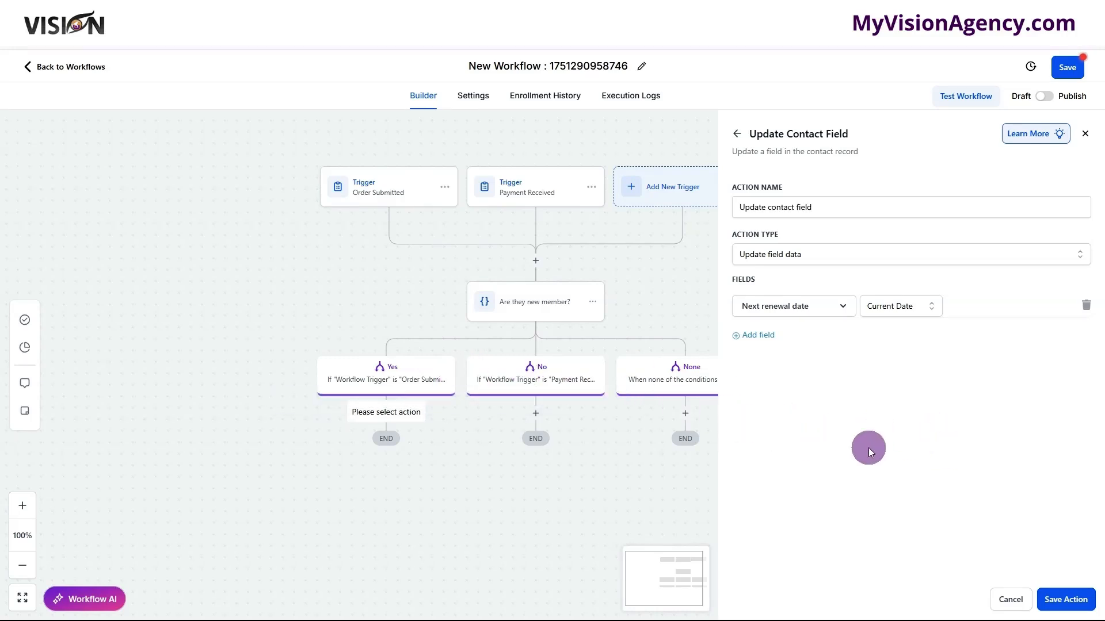
left_click(1065, 599)
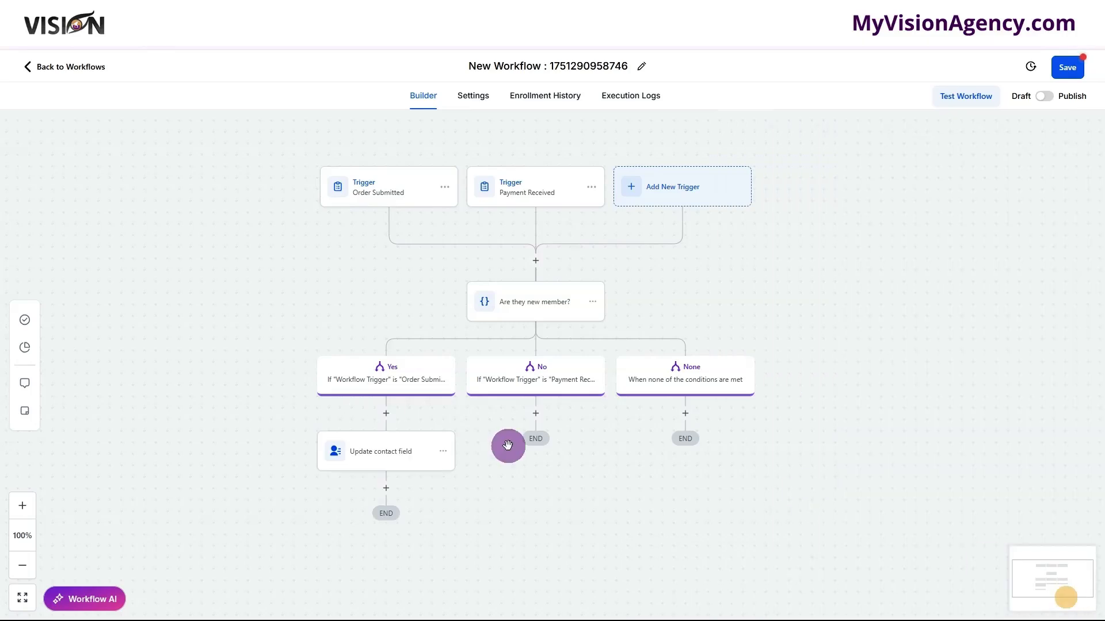
- Copy the Yes branch's Update contact field action into the No branch and review the original action's settings
left_click(442, 455)
left_click(482, 496)
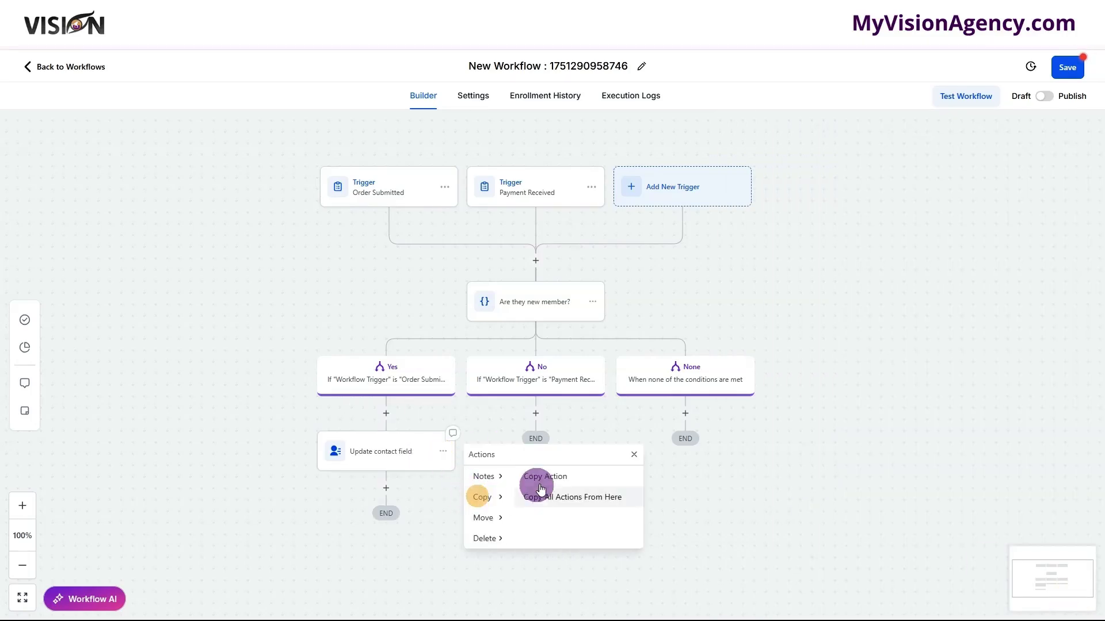
left_click(550, 485)
left_click(535, 410)
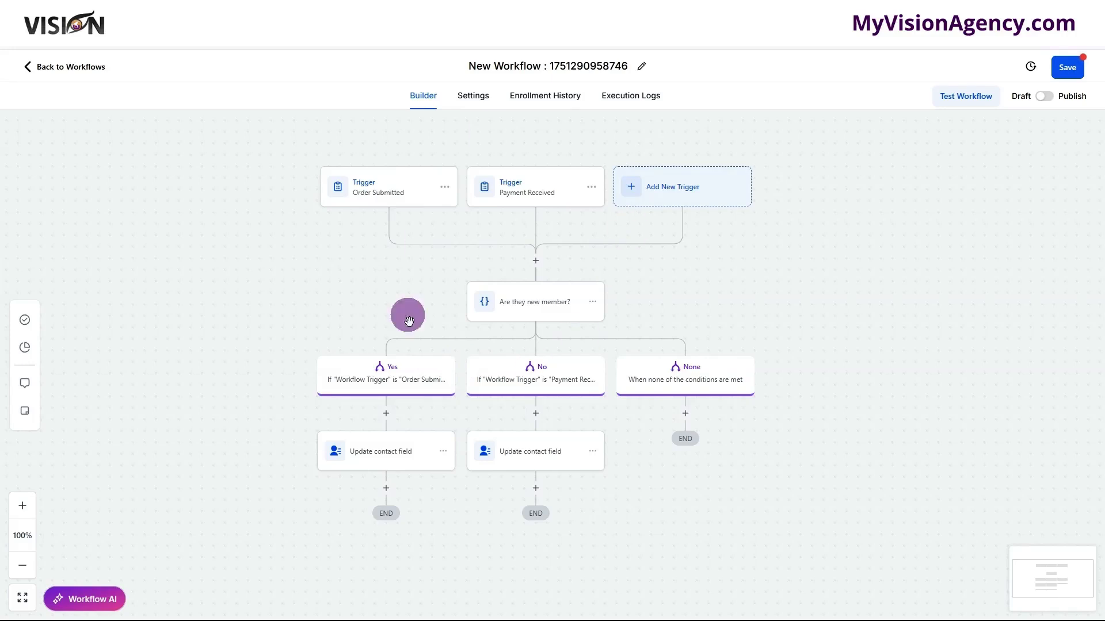
left_click(390, 452)
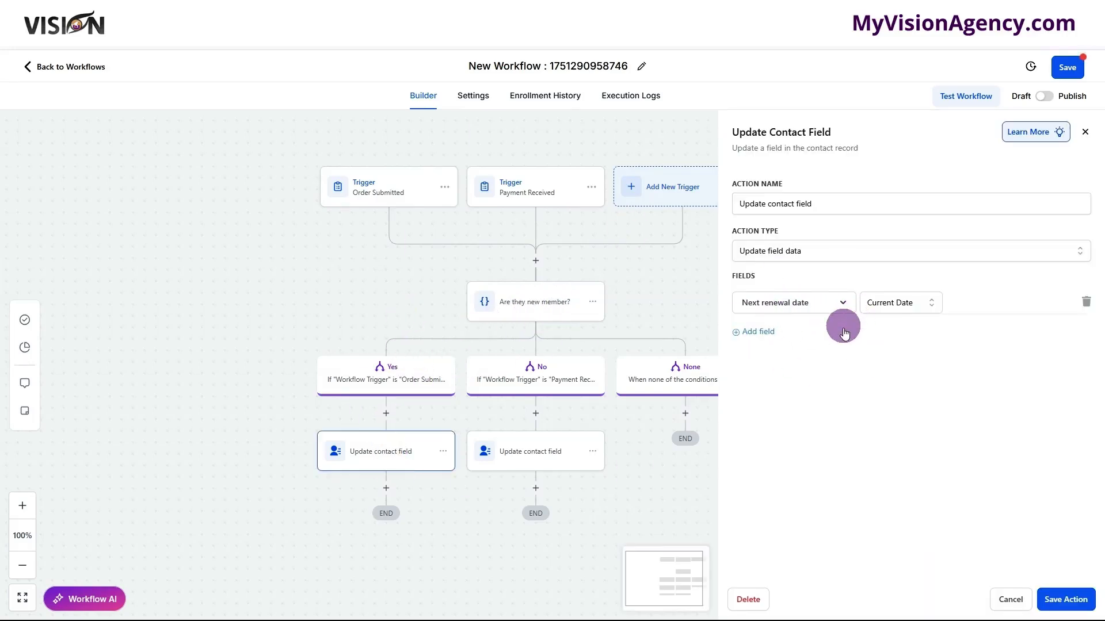
left_click(1011, 600)
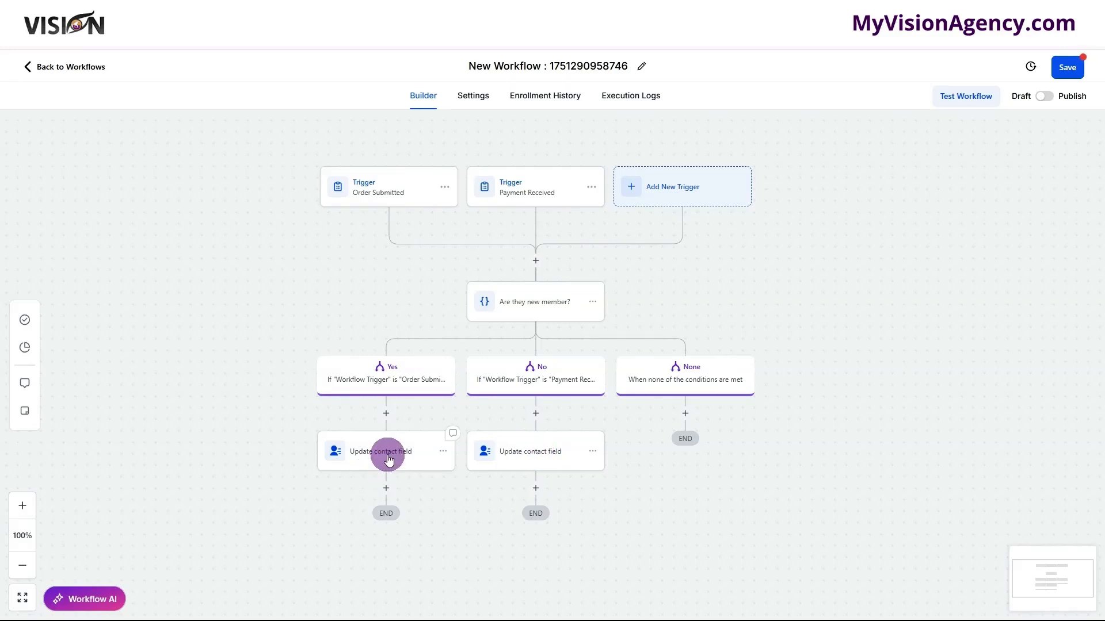
- Add a Math Operation below the Yes branch's contact field update and select the custom field Next renewal date for it
left_click(386, 490)
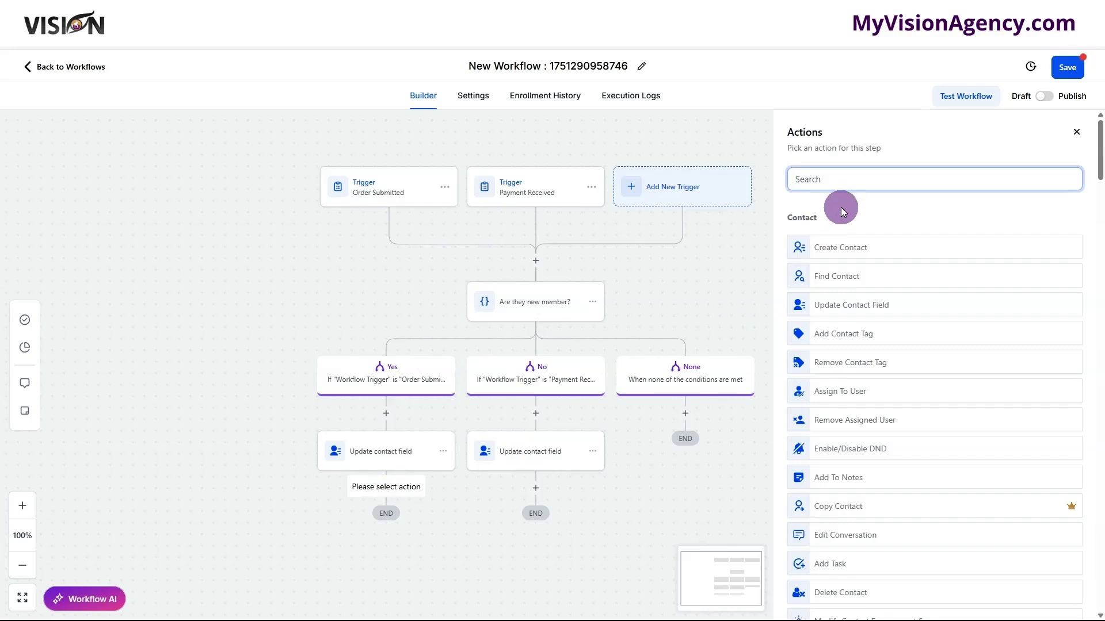
type("math")
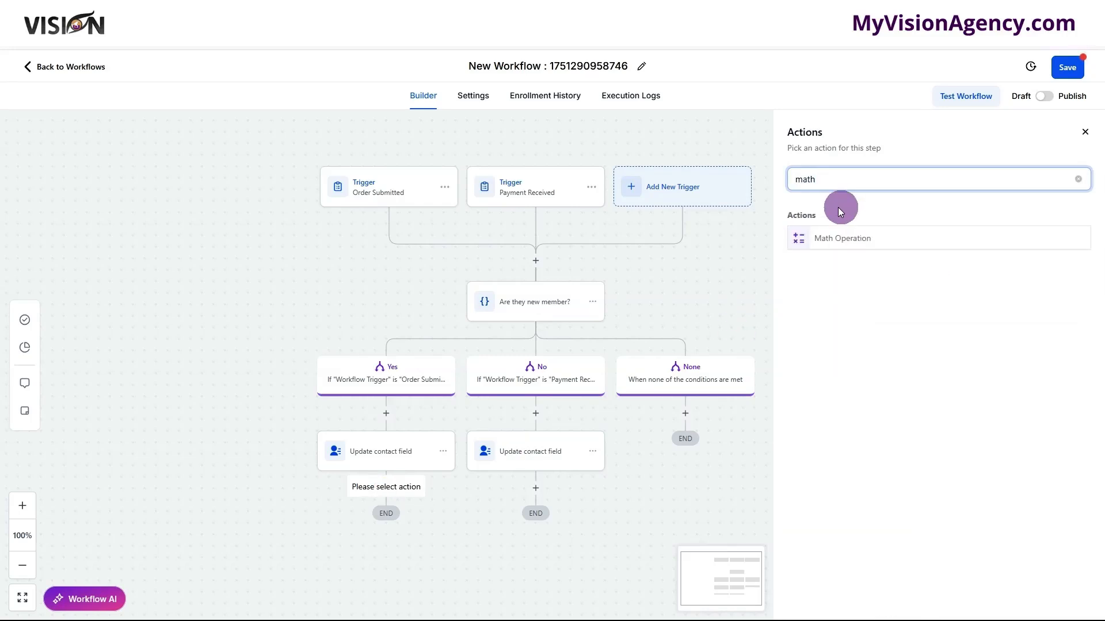
left_click(838, 246)
left_click(821, 255)
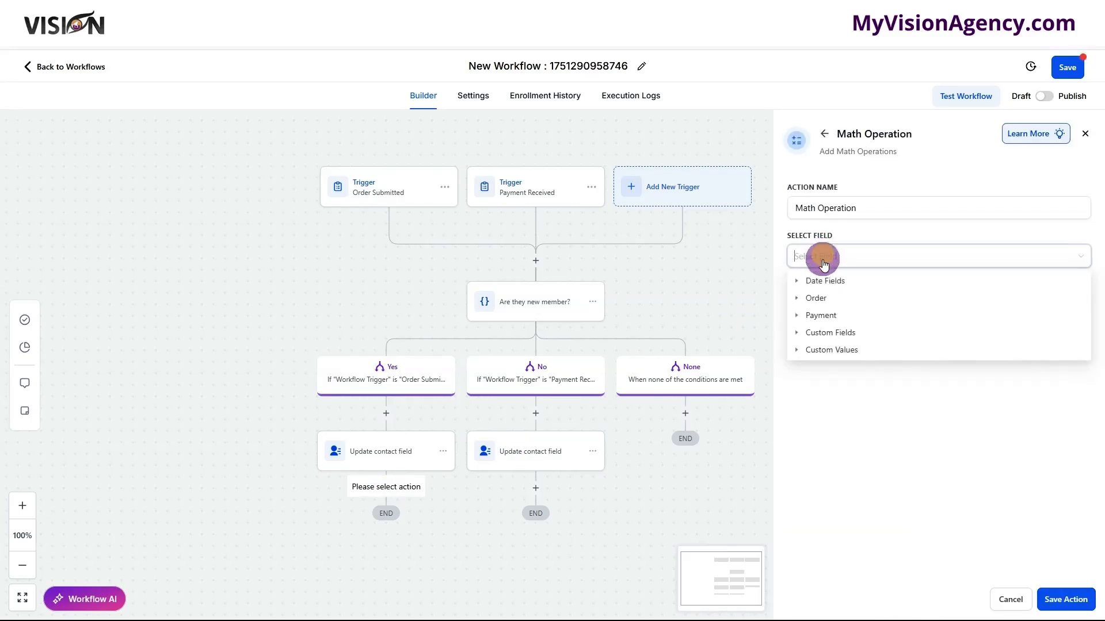
left_click(802, 334)
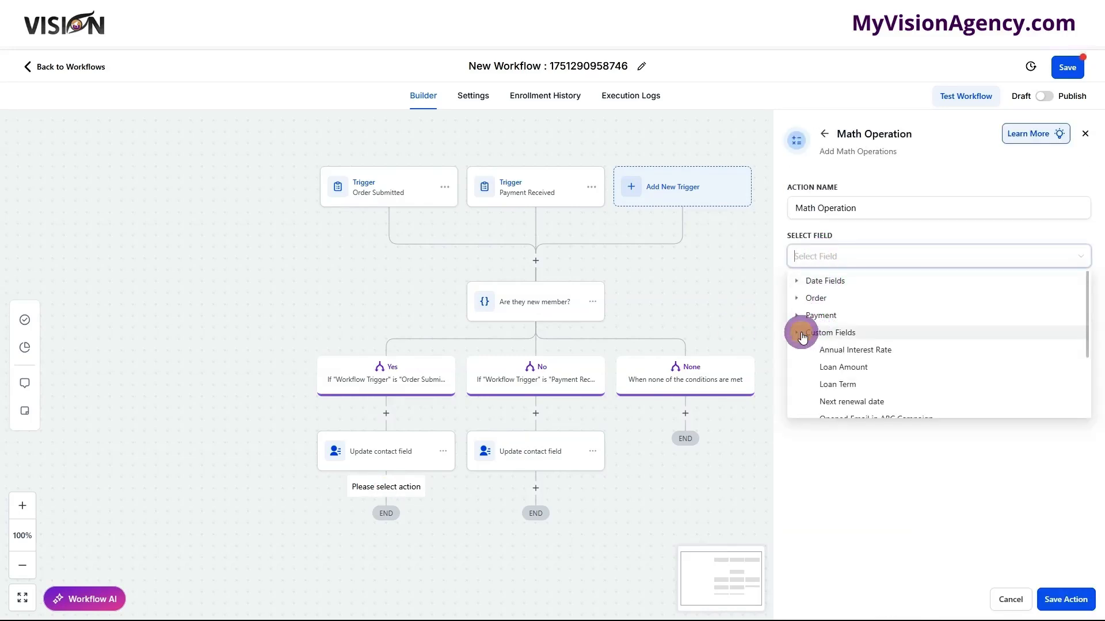
left_click(836, 403)
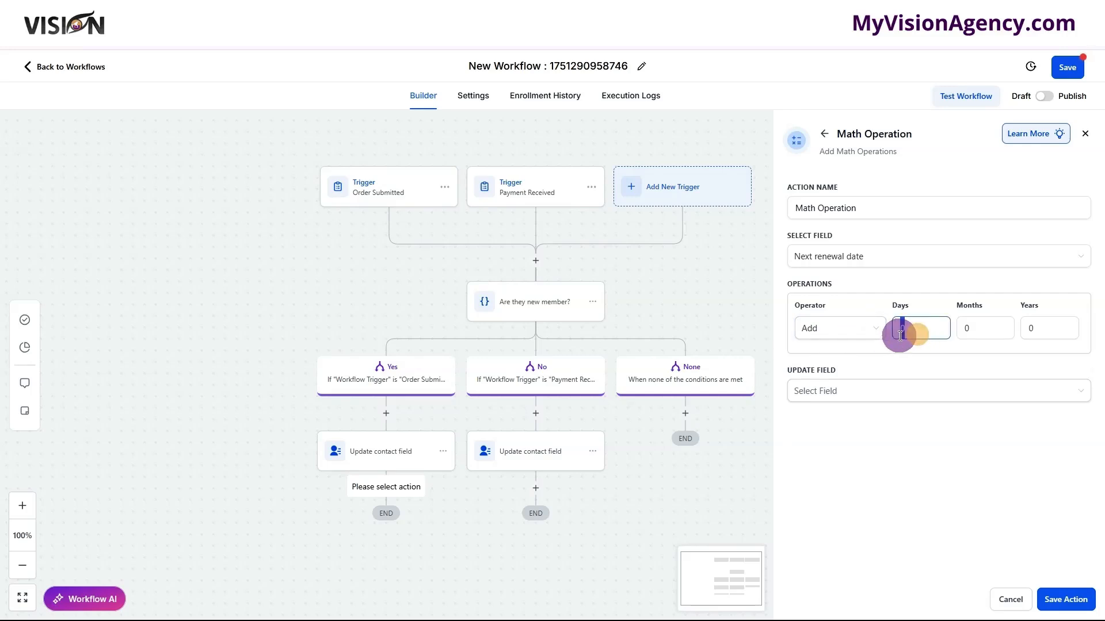
- Set the Math Operation to add 30 days, write the result to the Next renewal date field, and save the action
left_click(829, 397)
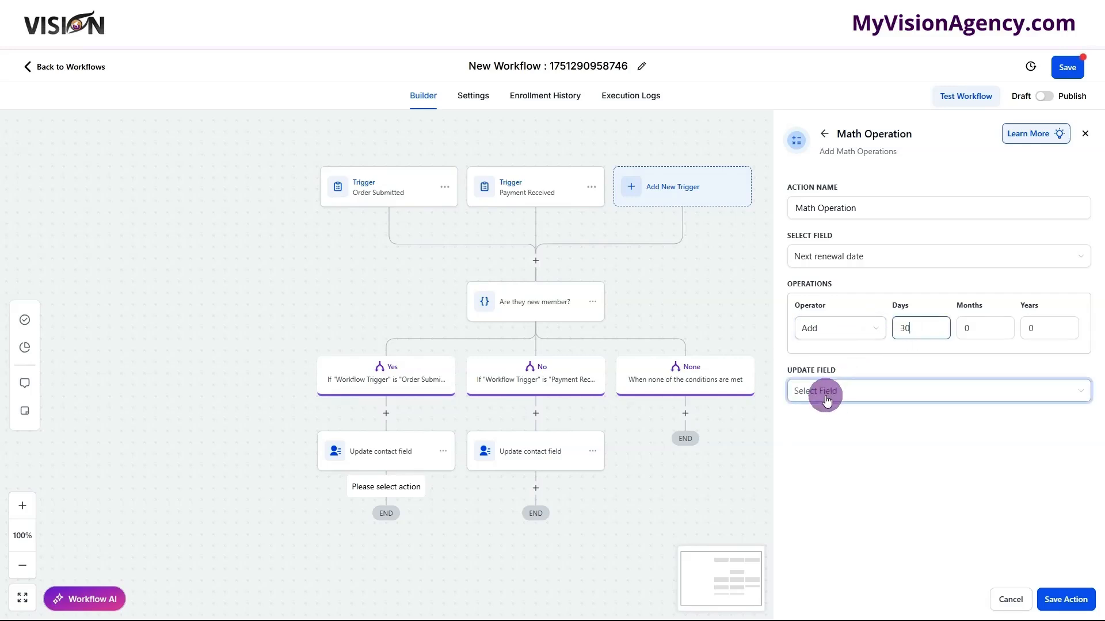
left_click(826, 397)
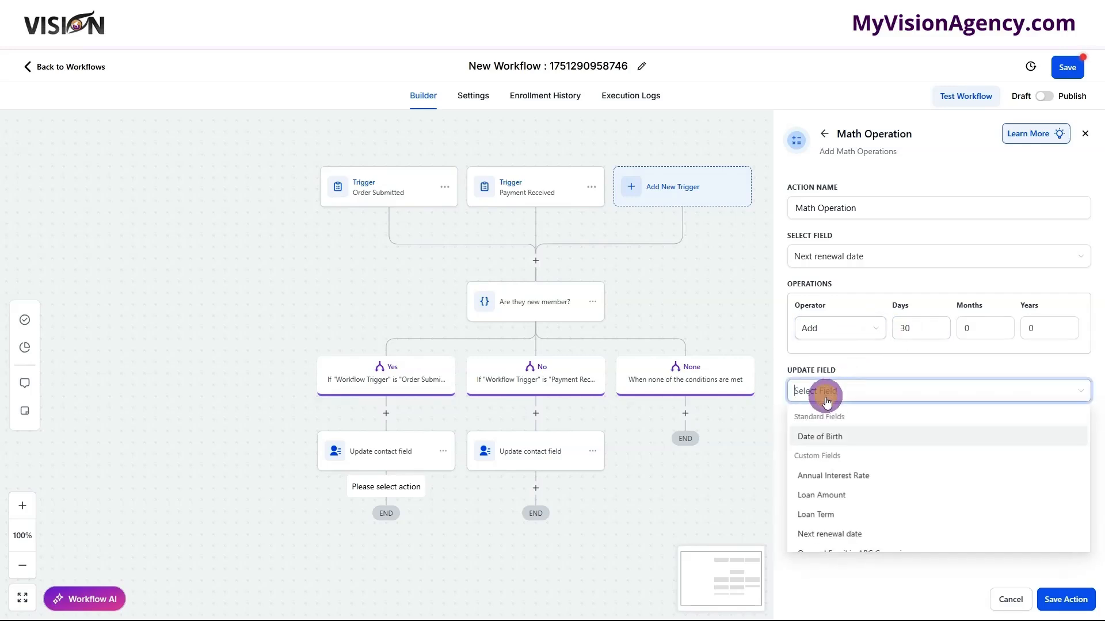
left_click(826, 534)
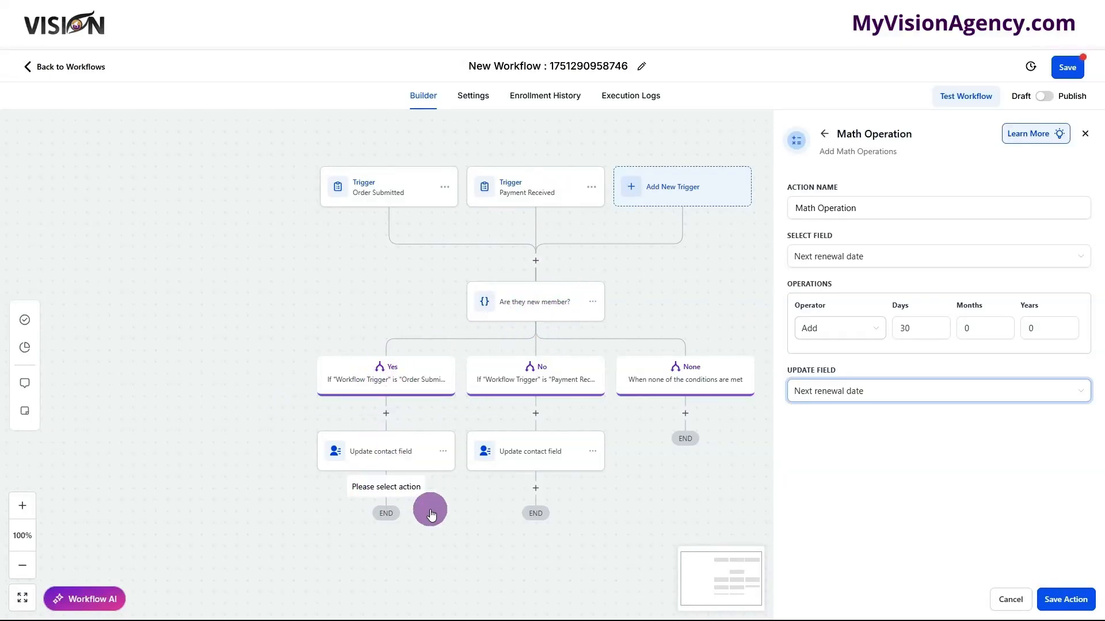
left_click(1062, 599)
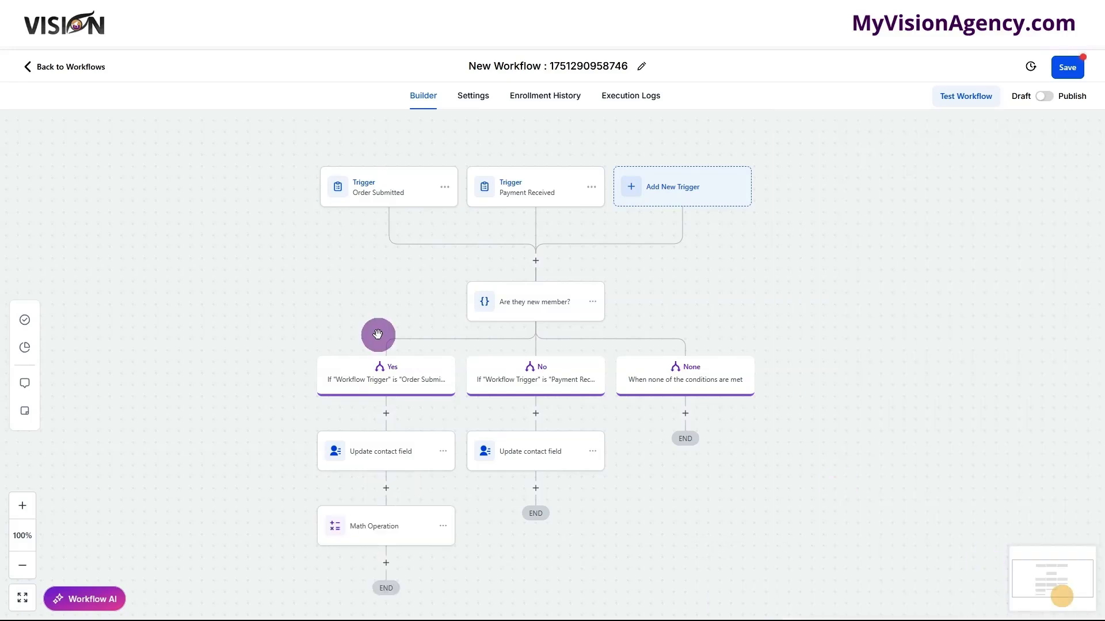
- Review the settings of the Yes branch's contact field update and Math Operation
left_click(386, 451)
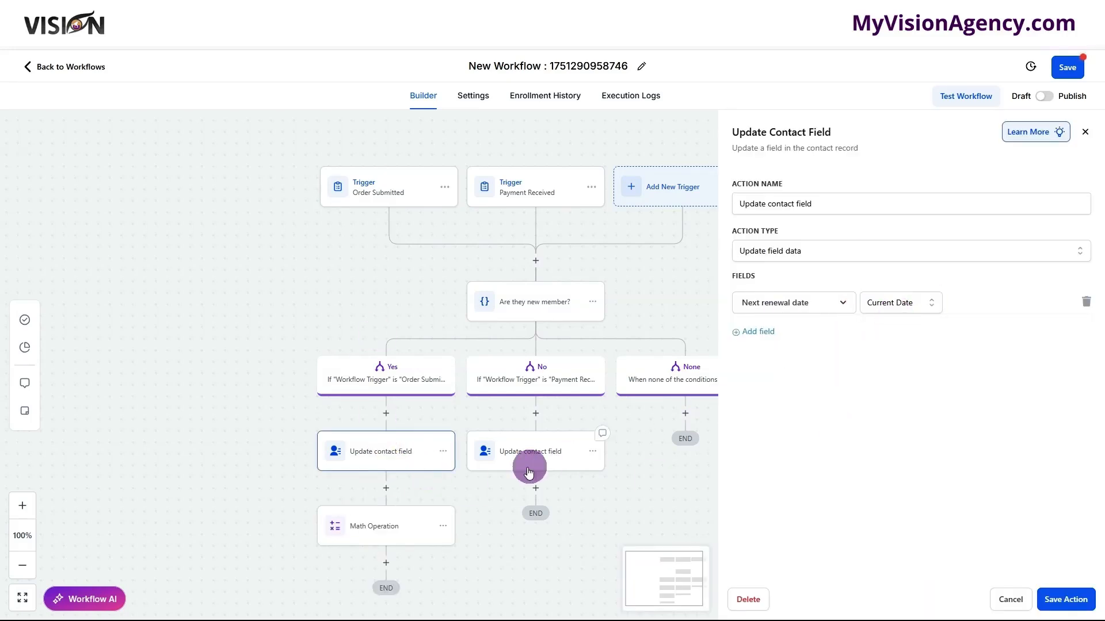
left_click(383, 528)
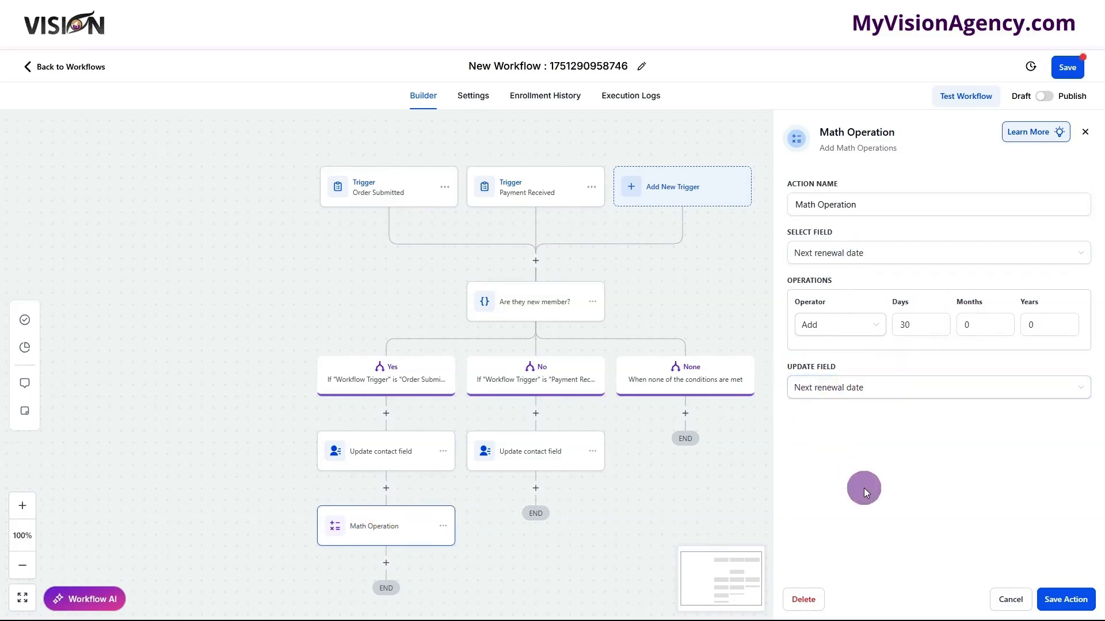
left_click(1057, 596)
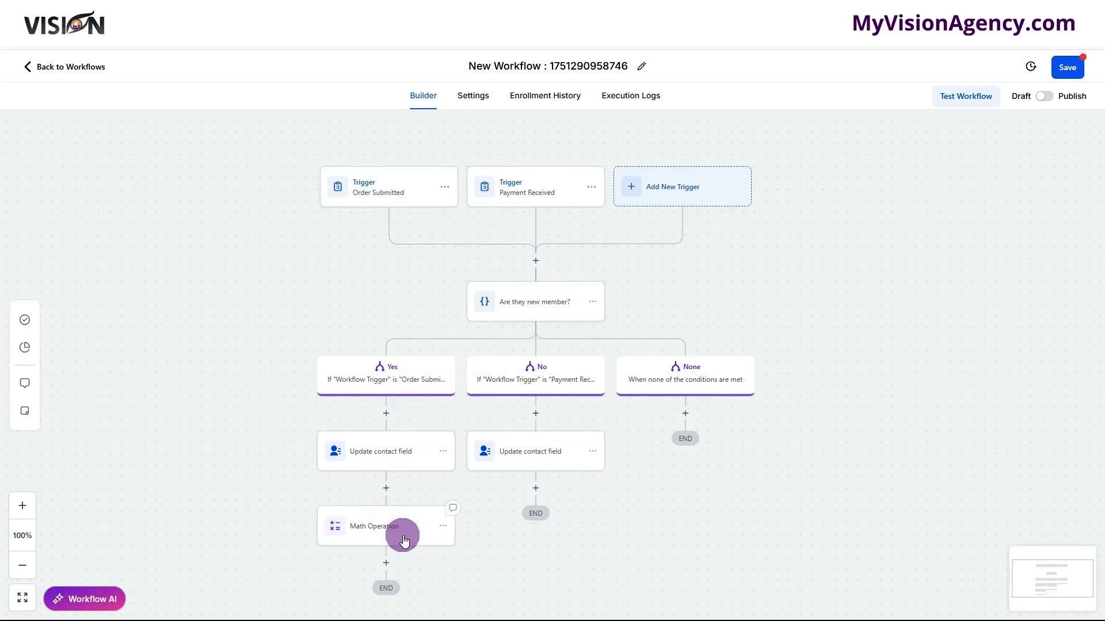
- Copy only the Yes branch's Math Operation to below the No branch's contact field update and save the workflow
left_click(442, 528)
mouse_move(485, 568)
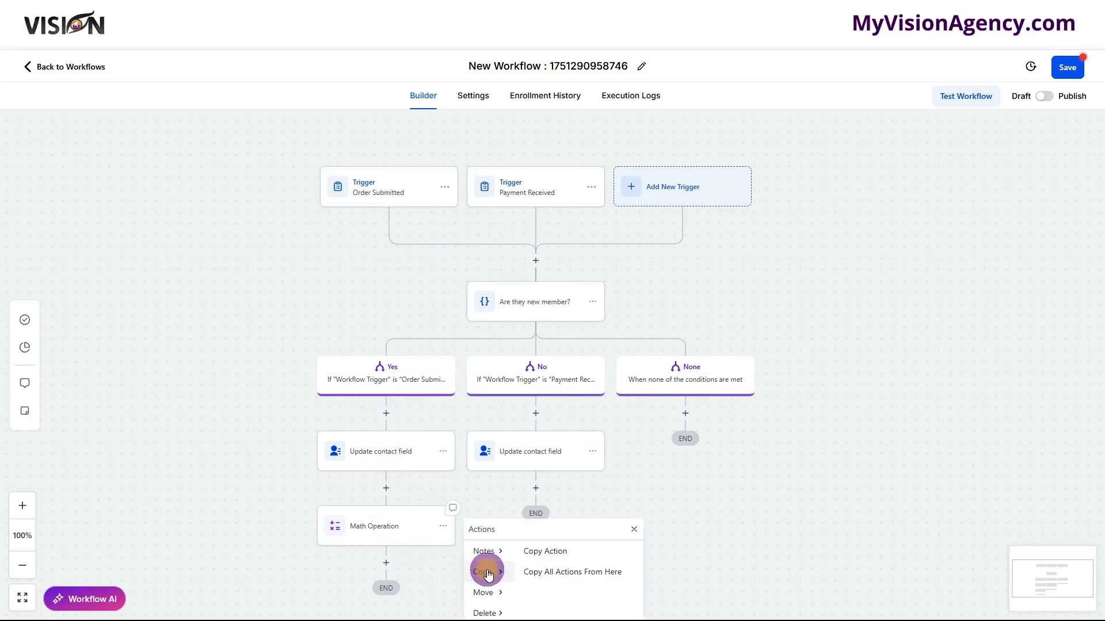
left_click(553, 554)
left_click(534, 487)
left_click(1067, 67)
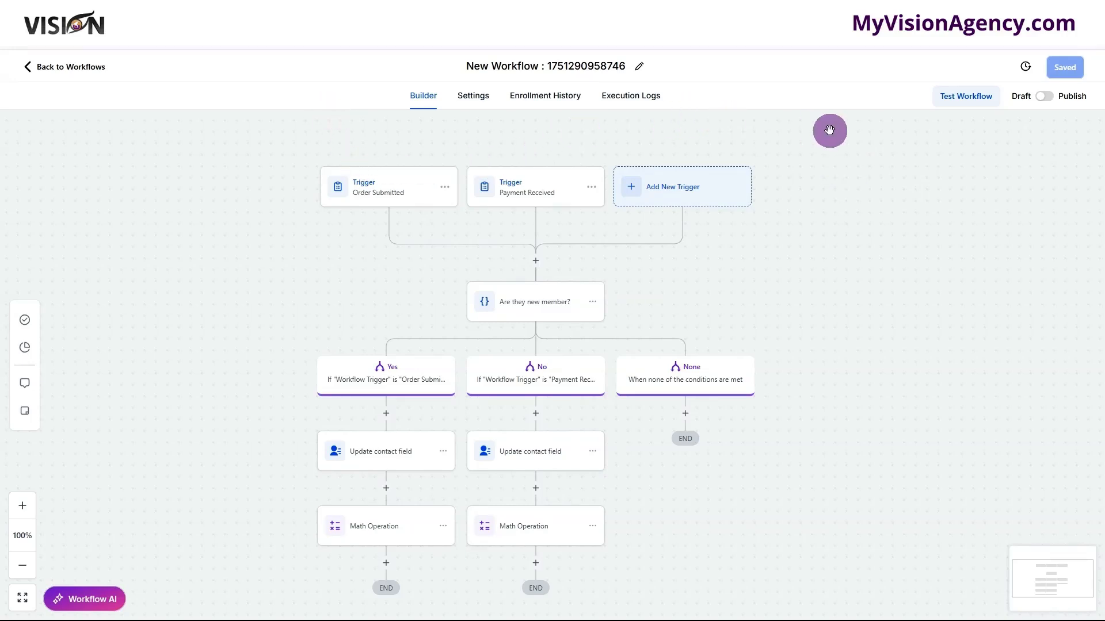
- Recheck the Yes branch's Math Operation settings and close them without changes
left_click(366, 526)
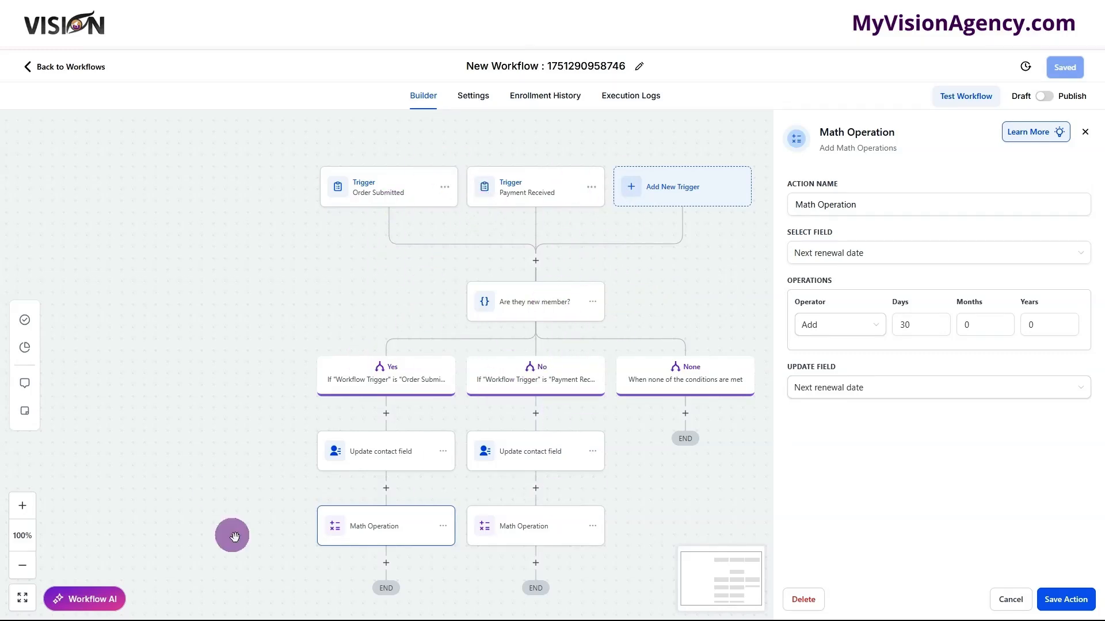
left_click(1011, 598)
- Return to the workflow list, create a new workflow and give it a Custom Date Reminder trigger
left_click(86, 72)
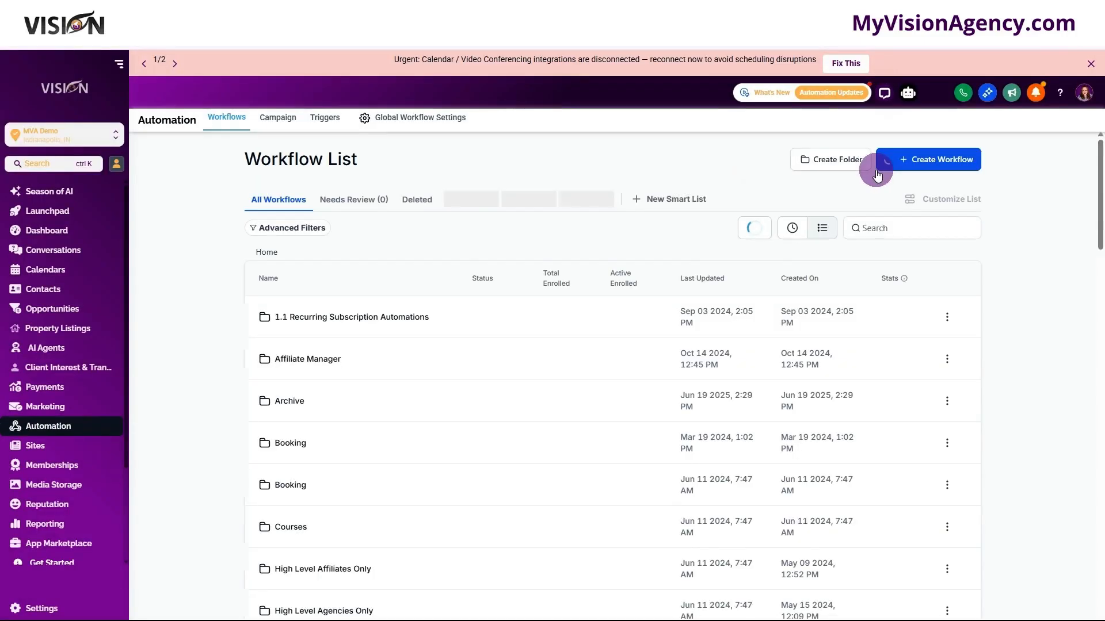
left_click(876, 171)
left_click(891, 166)
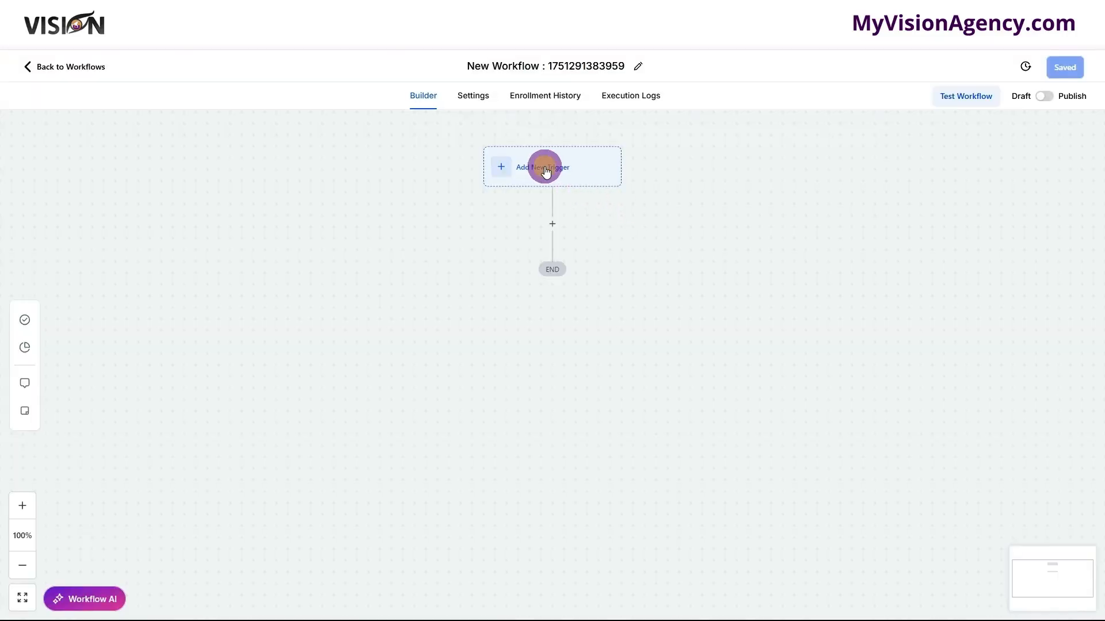
left_click(545, 170)
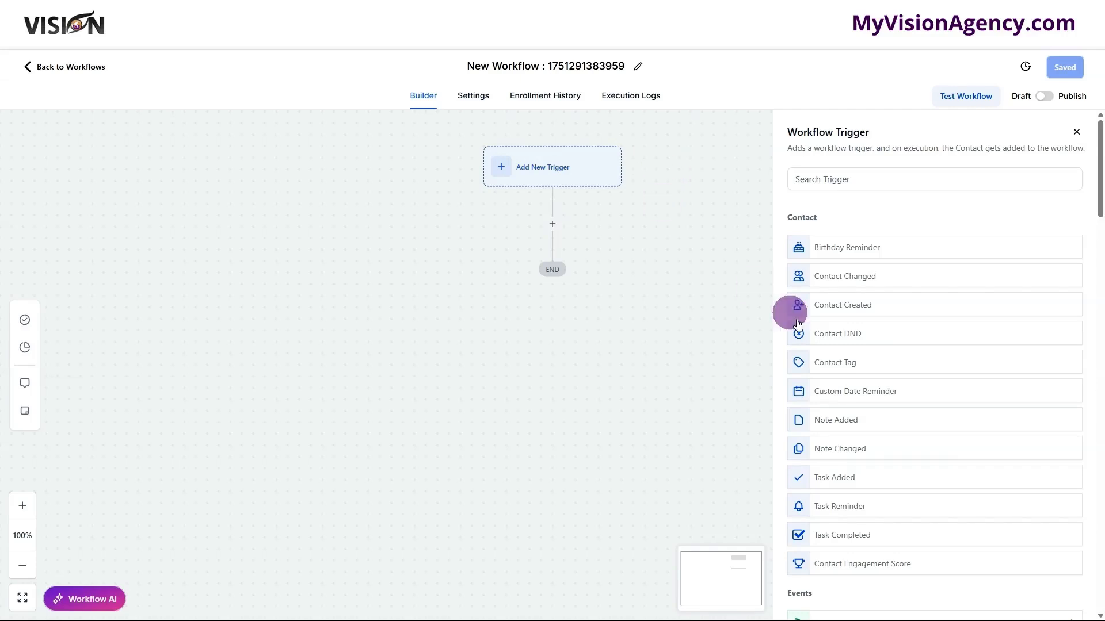
left_click(856, 399)
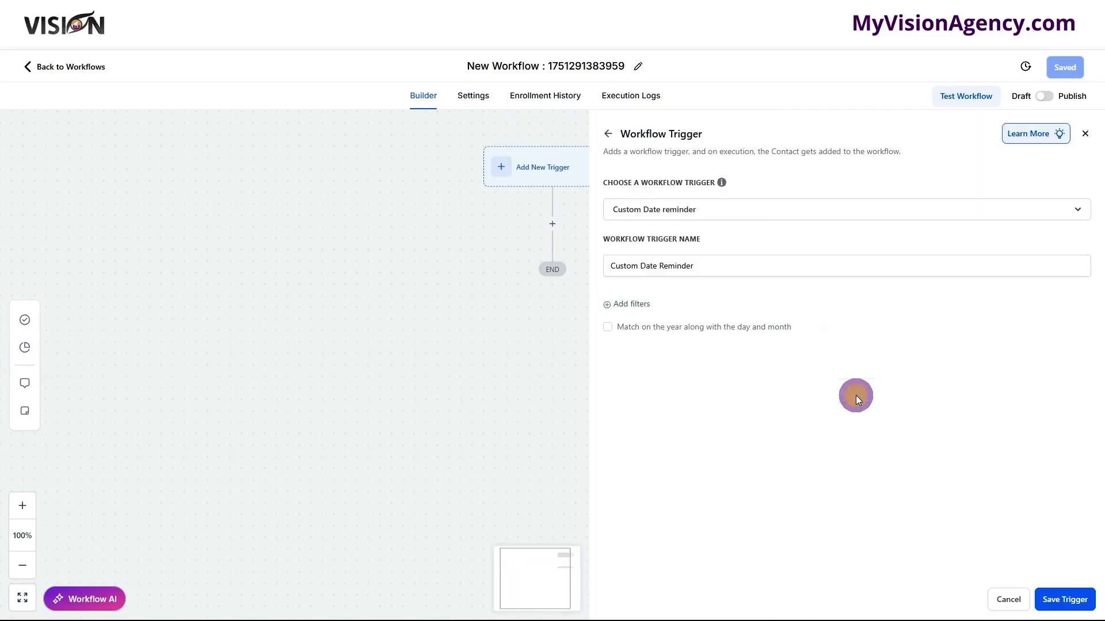
- Add a Custom Date Field filter to the trigger and set it to Next renewal date
left_click(642, 306)
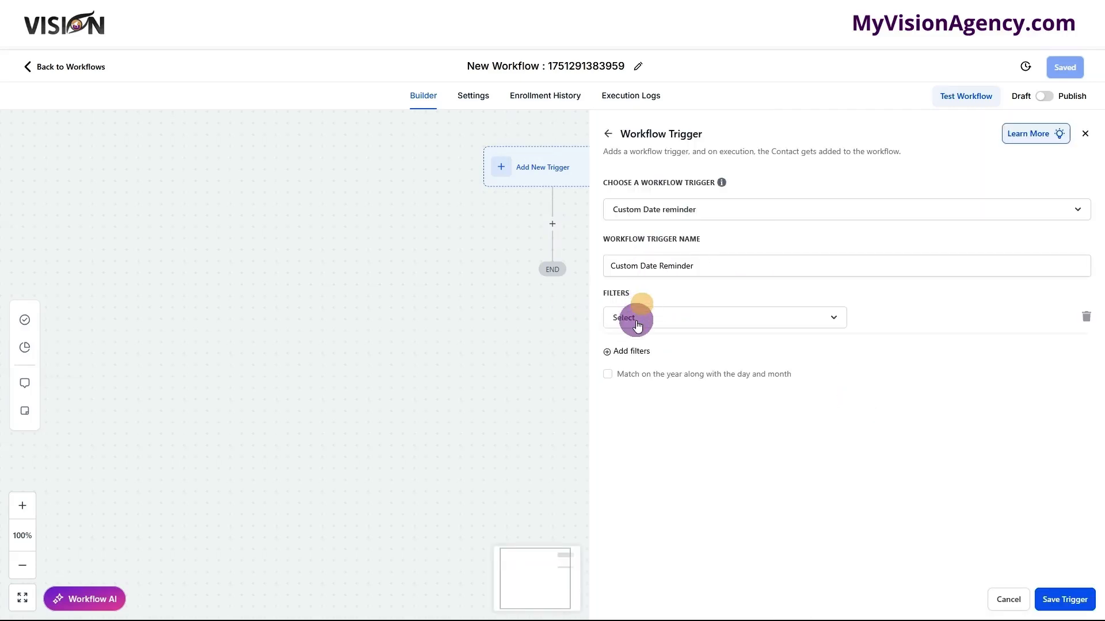
left_click(637, 317)
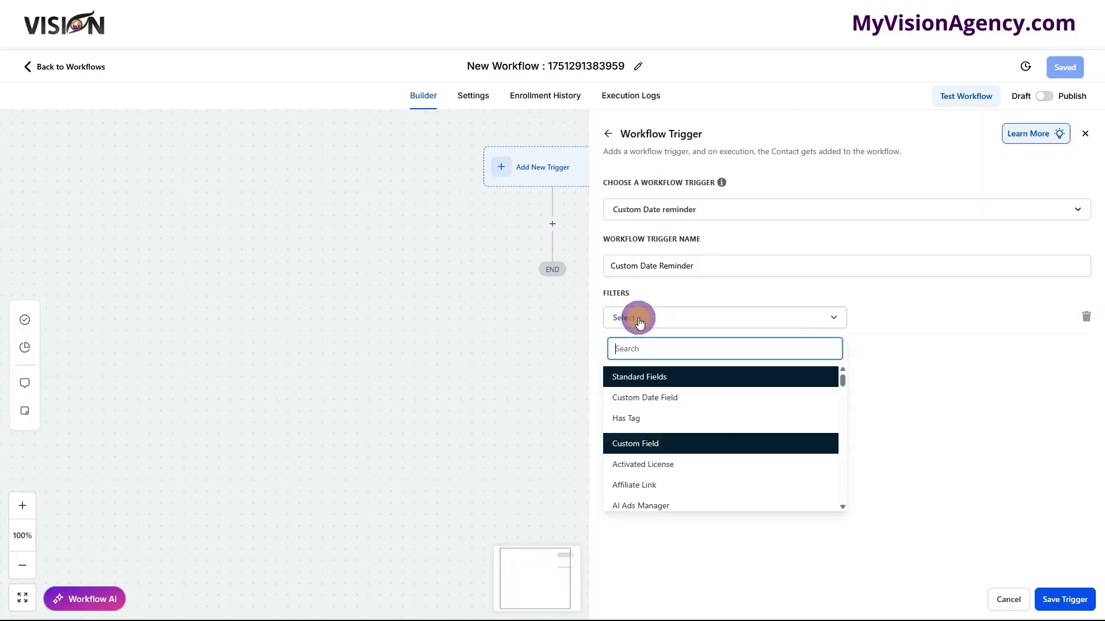
left_click(660, 402)
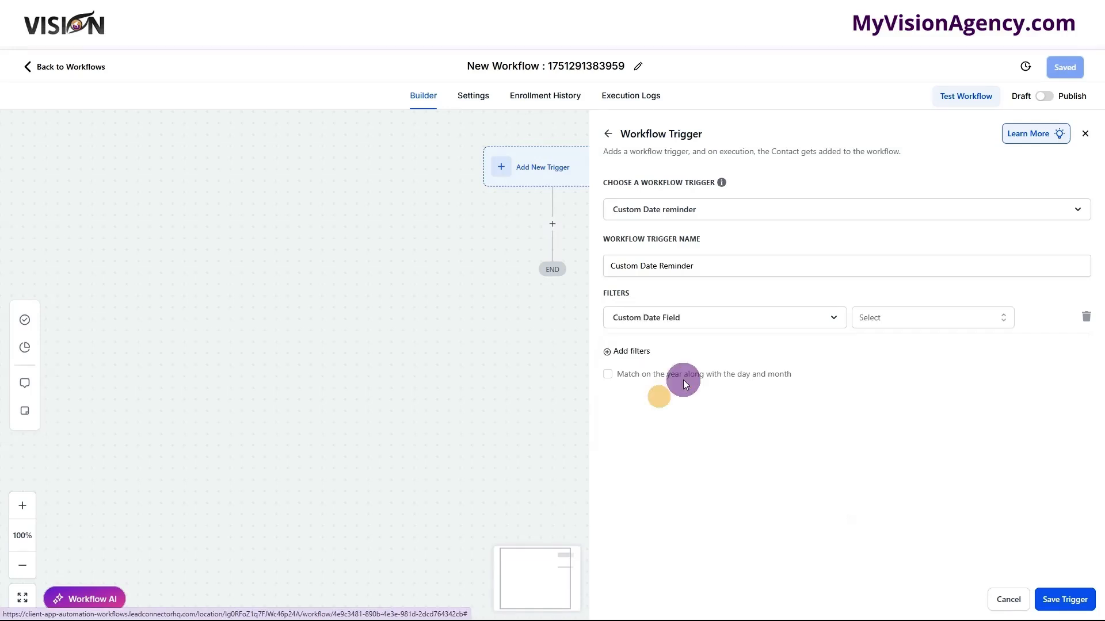
left_click(879, 320)
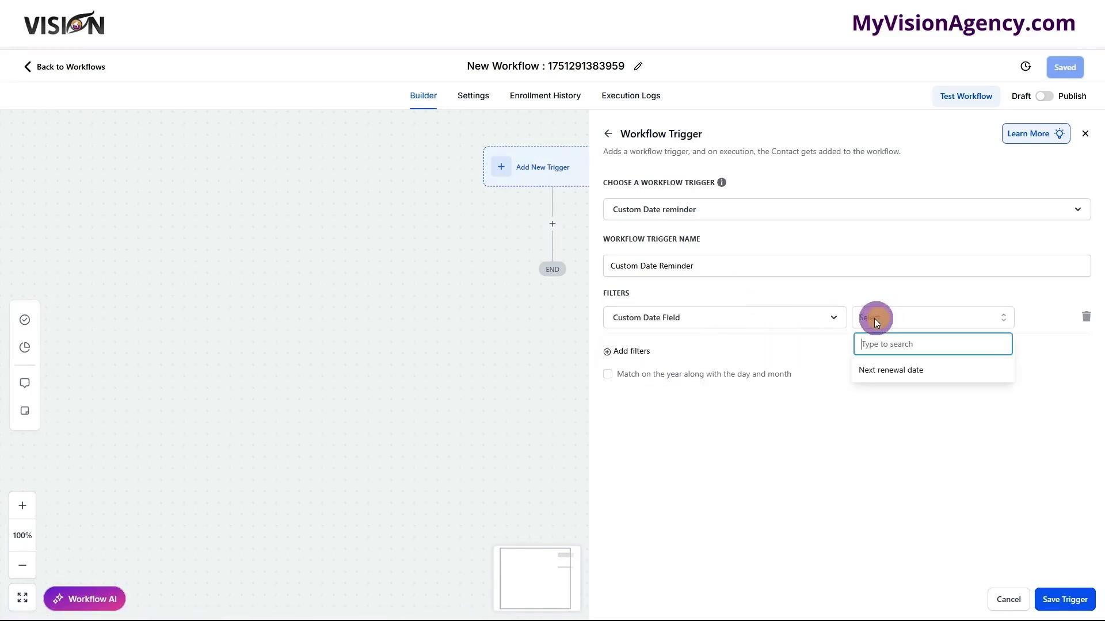
left_click(896, 370)
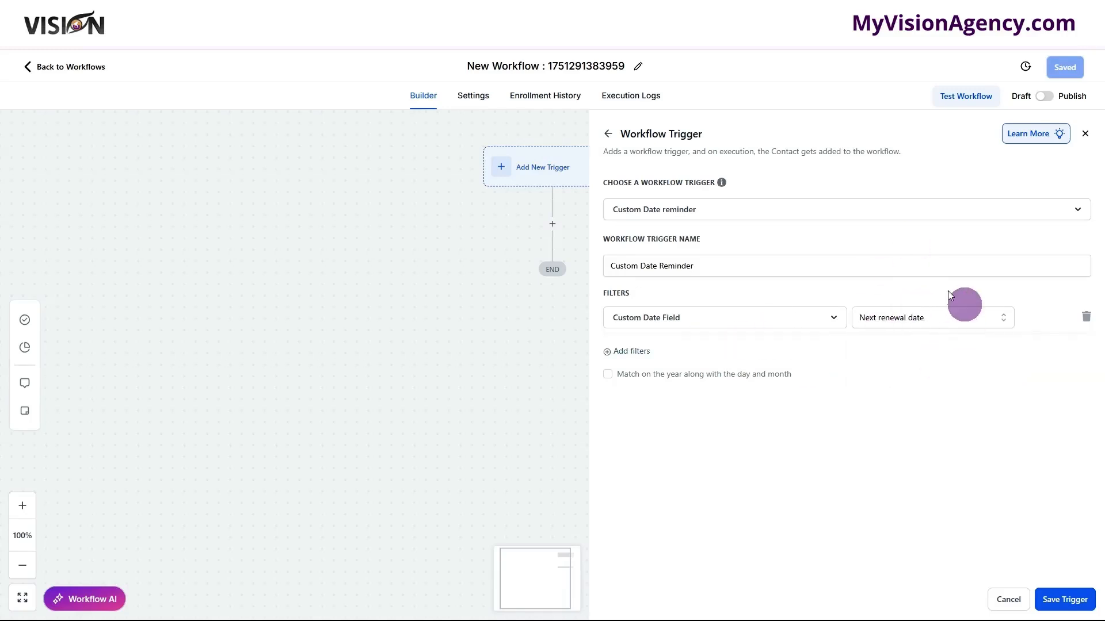
- Add a Before no. of days filter set to 7 and save the trigger
left_click(654, 352)
left_click(662, 351)
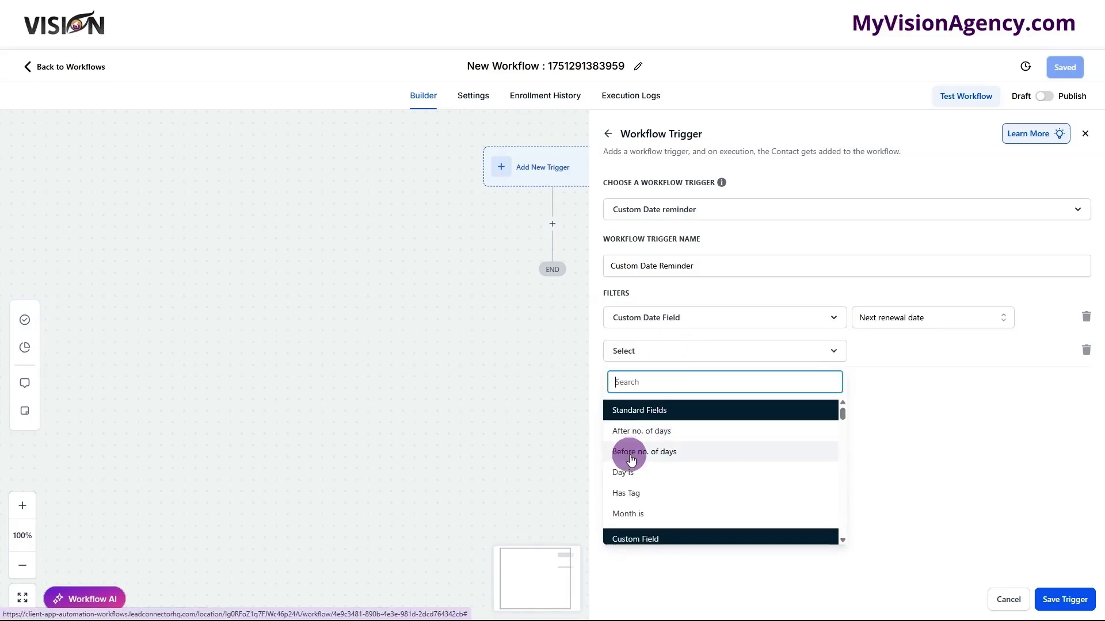
left_click(676, 459)
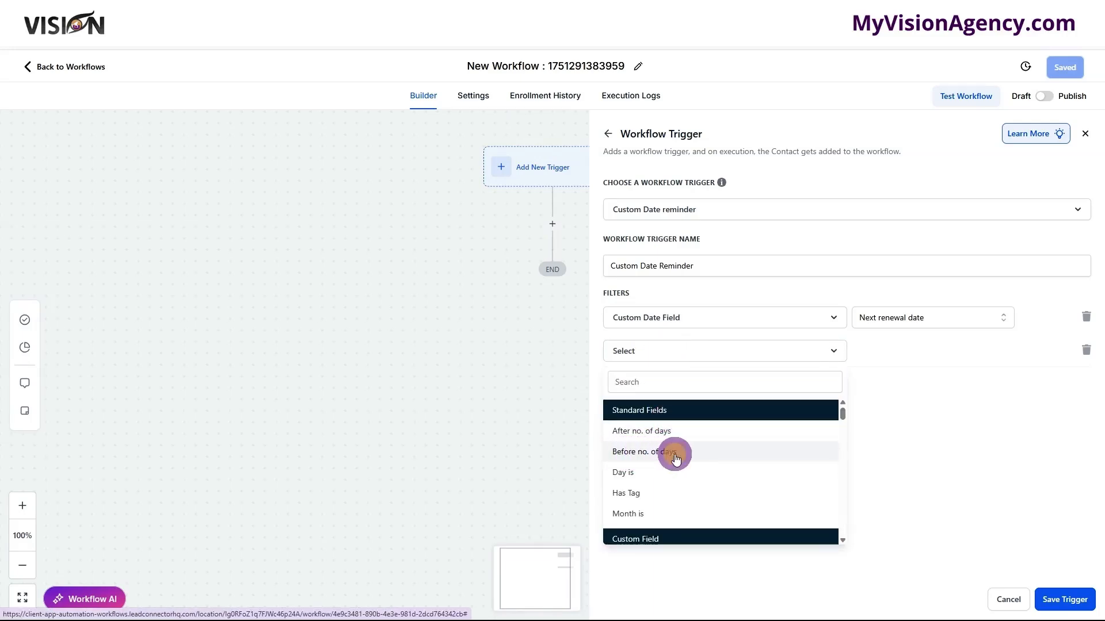
left_click(886, 353)
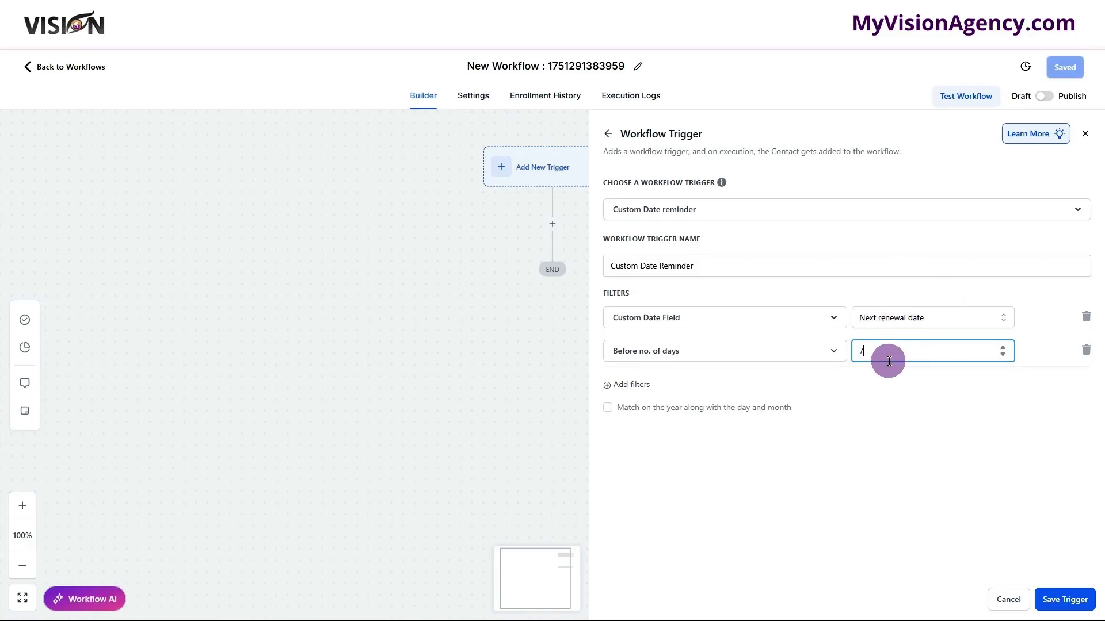
left_click(1058, 598)
- Find the Send Email action, add it below the Custom Date Reminder trigger and look through its settings
left_click(552, 255)
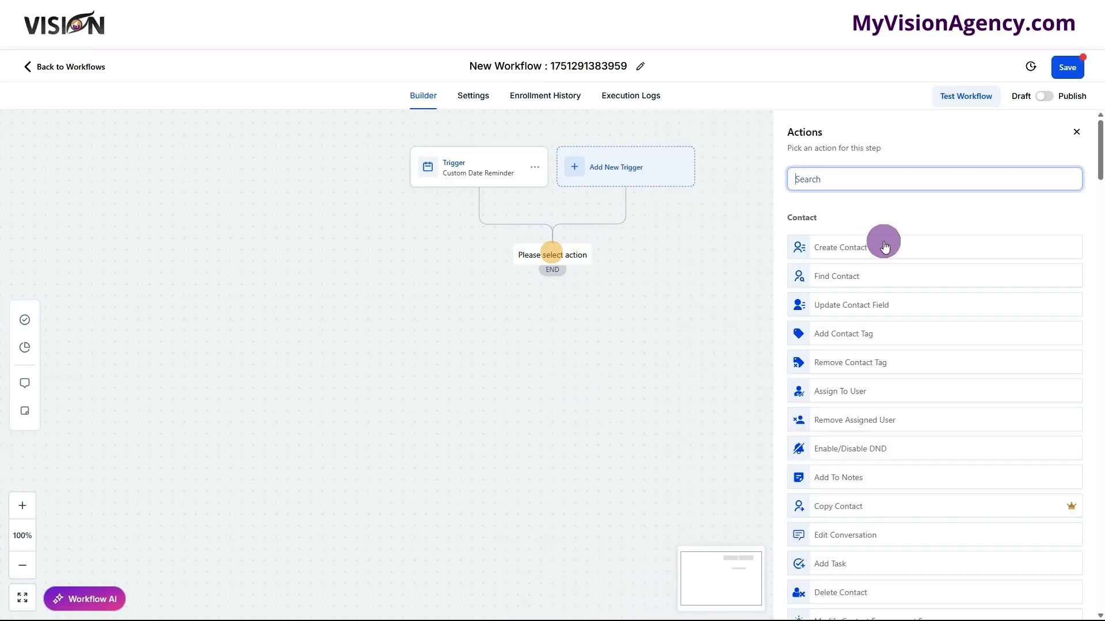
type("email")
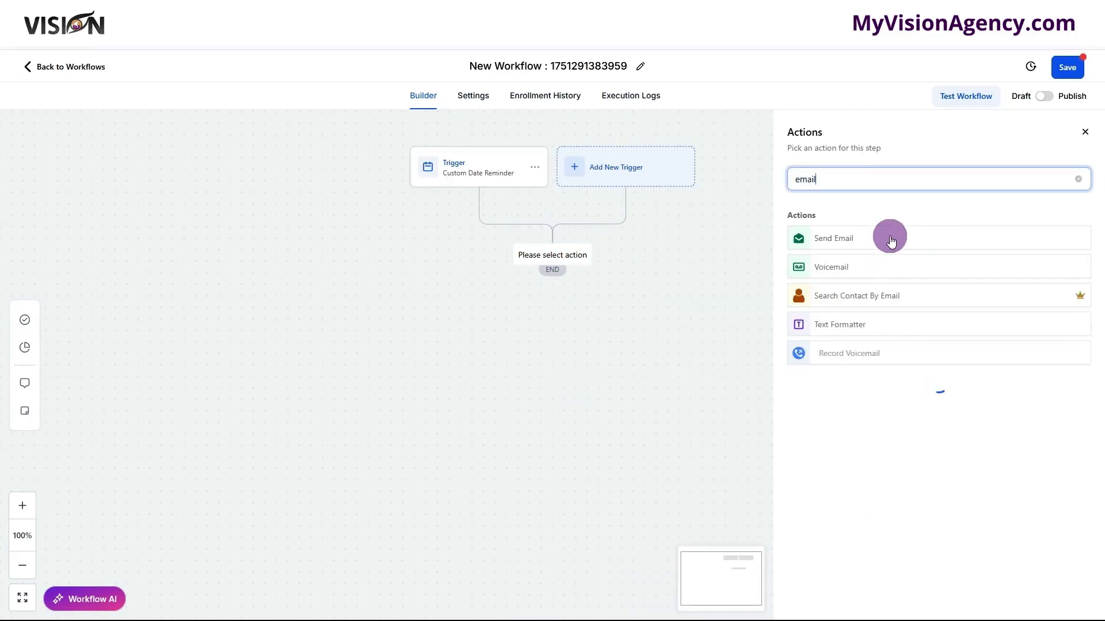
left_click(839, 237)
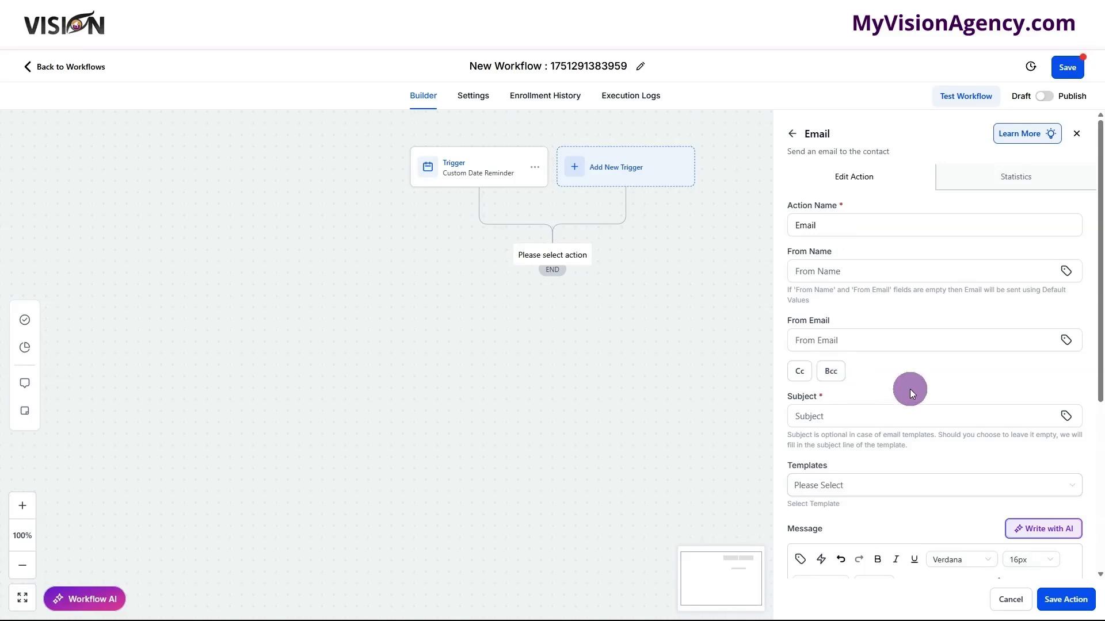
scroll(908, 397, "down", 4)
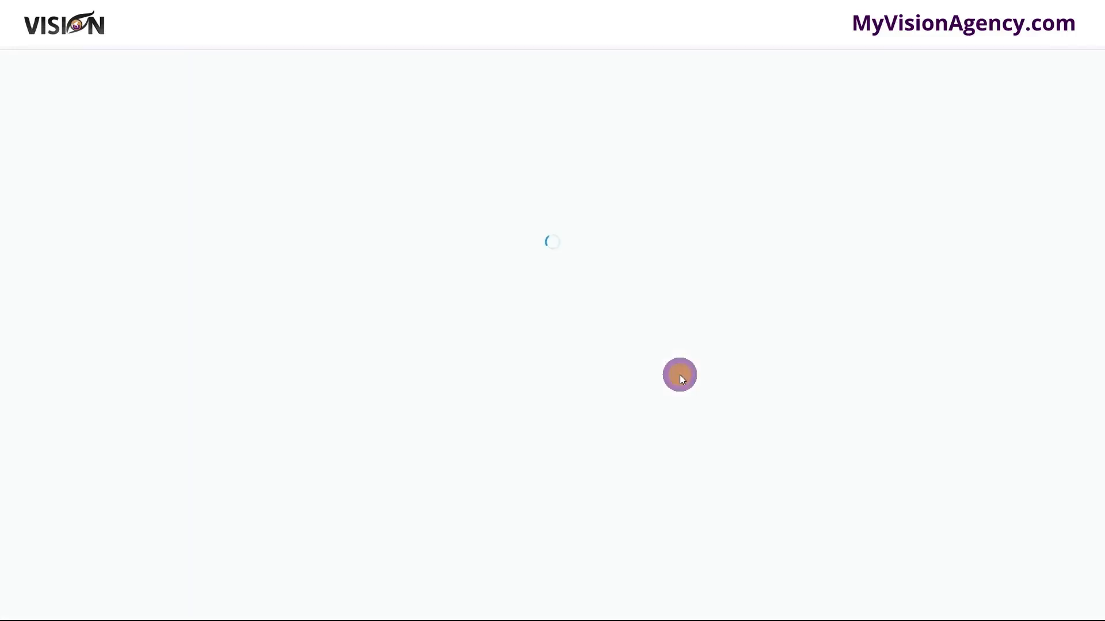
- Open the first contact in the Contacts list and examine its Next Renewal Date field and payment records
left_click(58, 302)
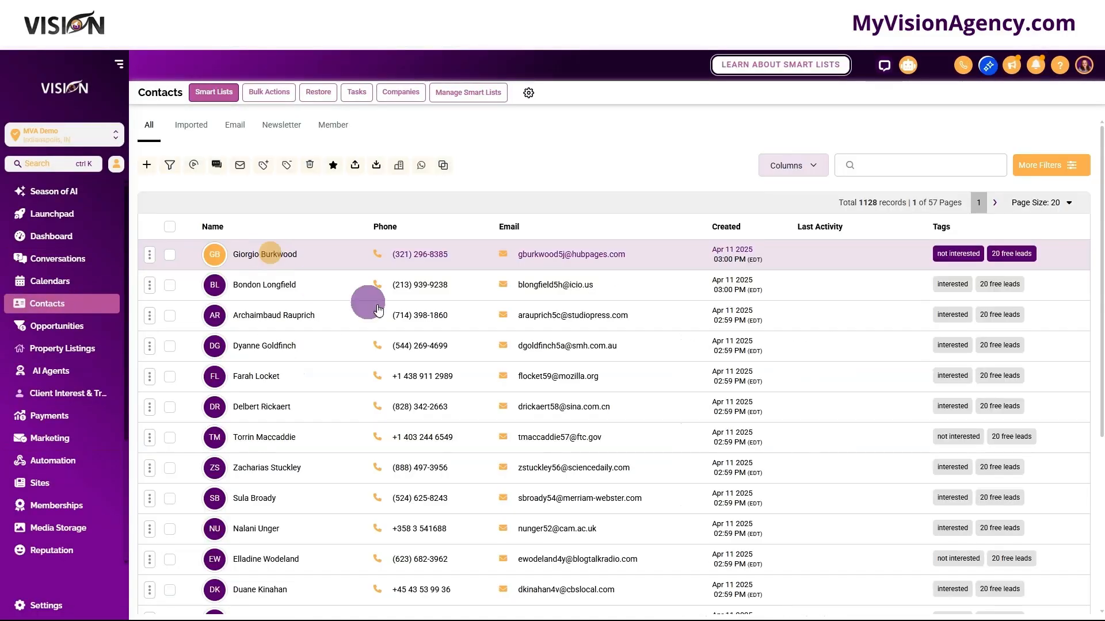
scroll(317, 369, "down", 5)
scroll(319, 375, "down", 10)
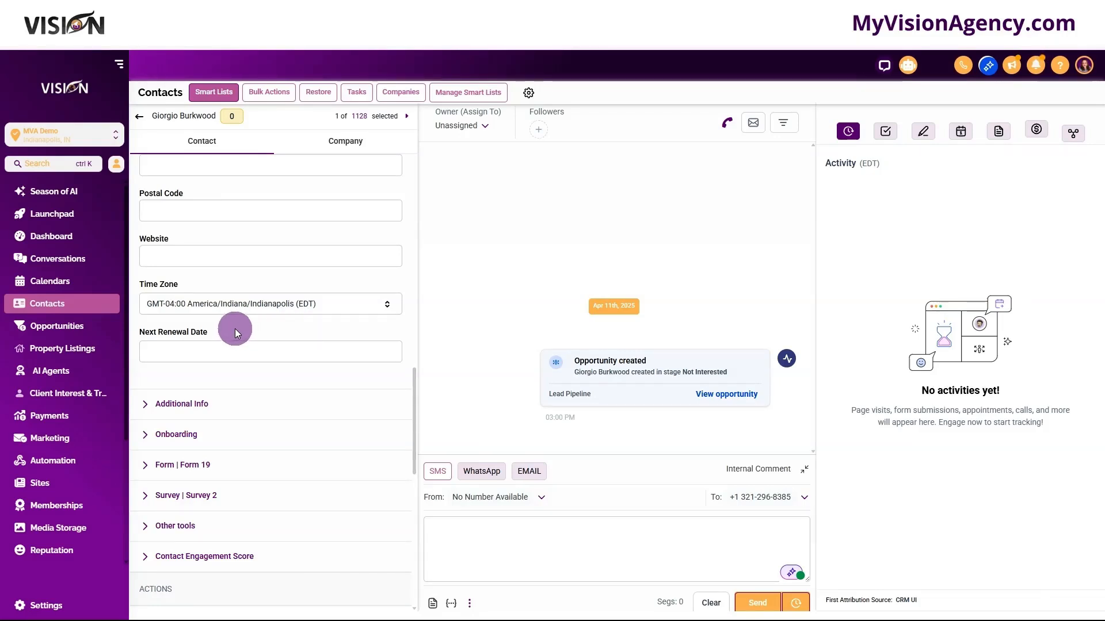
left_click(213, 356)
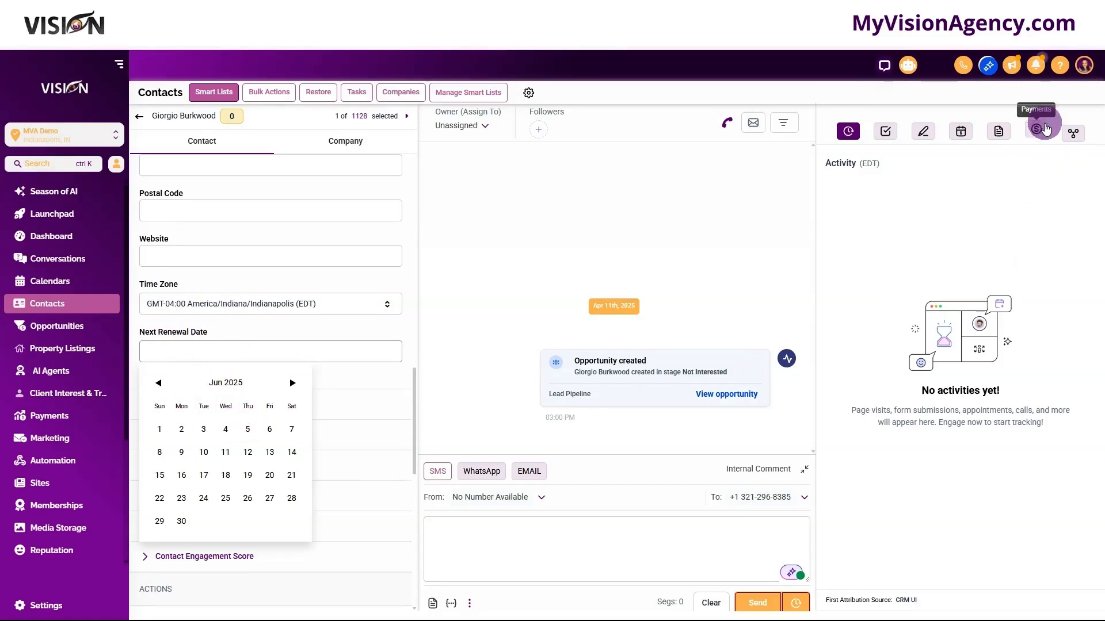
left_click(1036, 129)
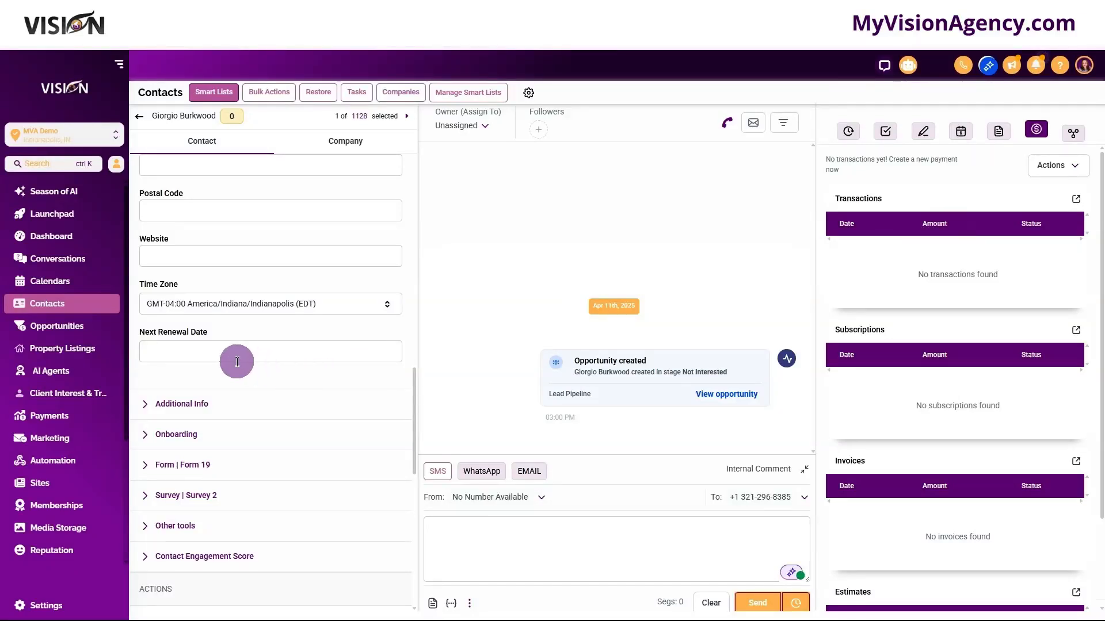
- Set the contact's Next Renewal Date to Jul 12th 2025
left_click(231, 351)
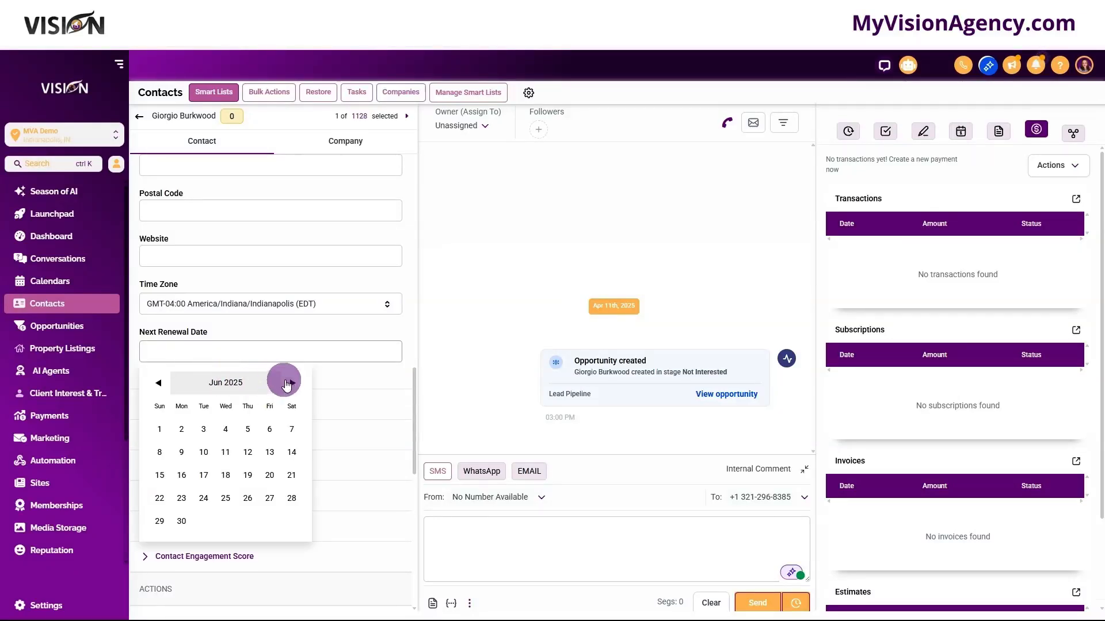
left_click(290, 383)
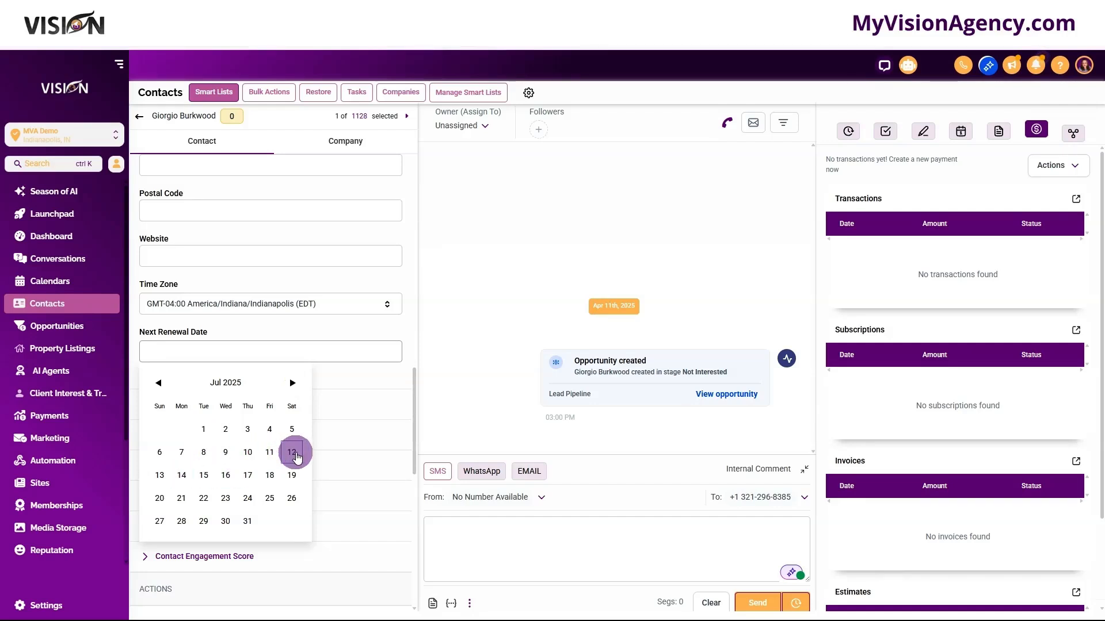
left_click(291, 452)
left_click(397, 595)
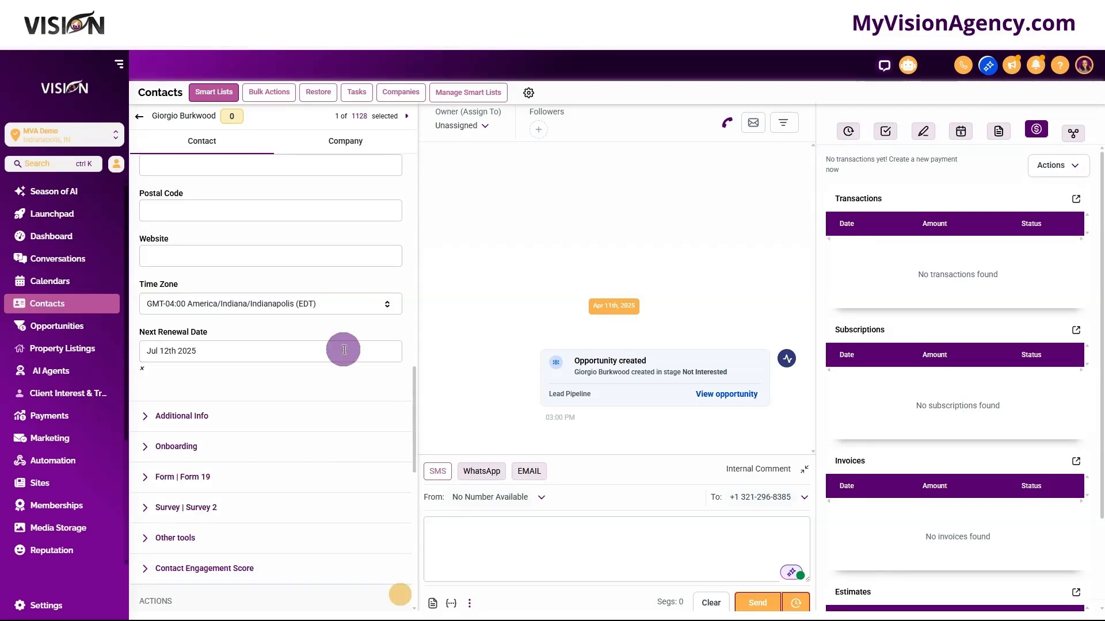